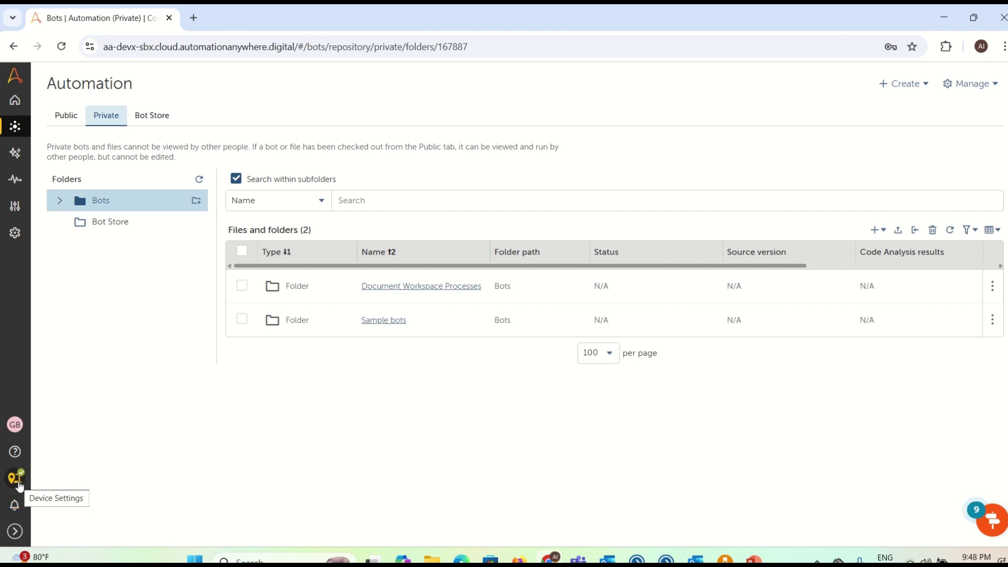
Step: Reconnect this computer, DESKTOP-L9NC920, as a device from Manage > Devices
{"action": "left_click", "coordinate": [15, 532]}
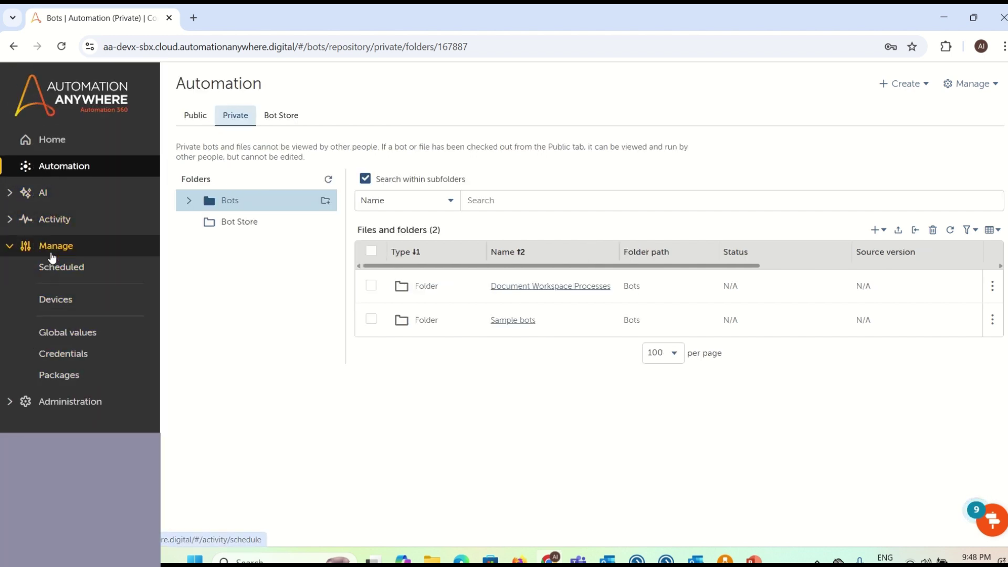
{"action": "left_click", "coordinate": [55, 299]}
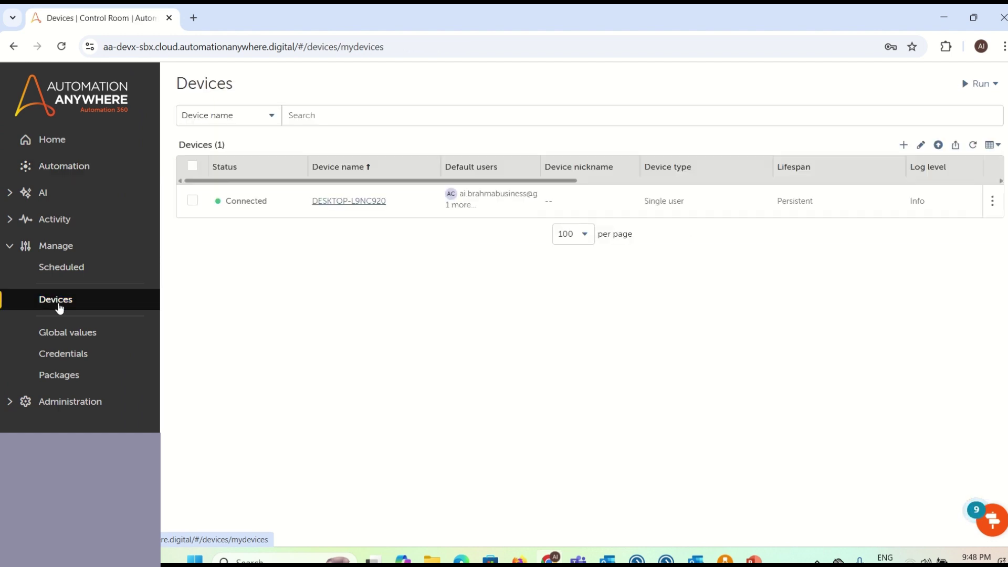
{"action": "left_click", "coordinate": [903, 145]}
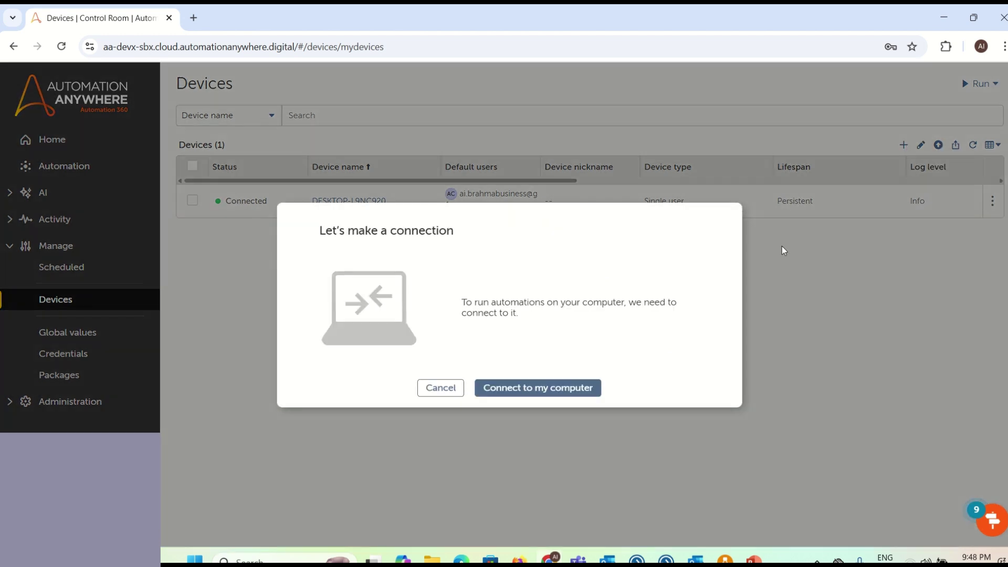
{"action": "left_click", "coordinate": [532, 388]}
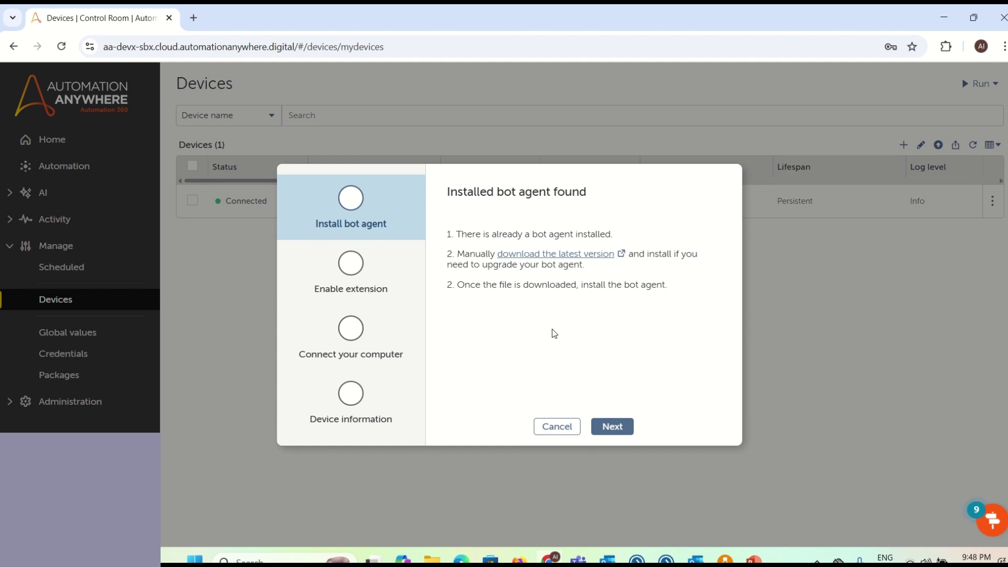
{"action": "left_click", "coordinate": [603, 428]}
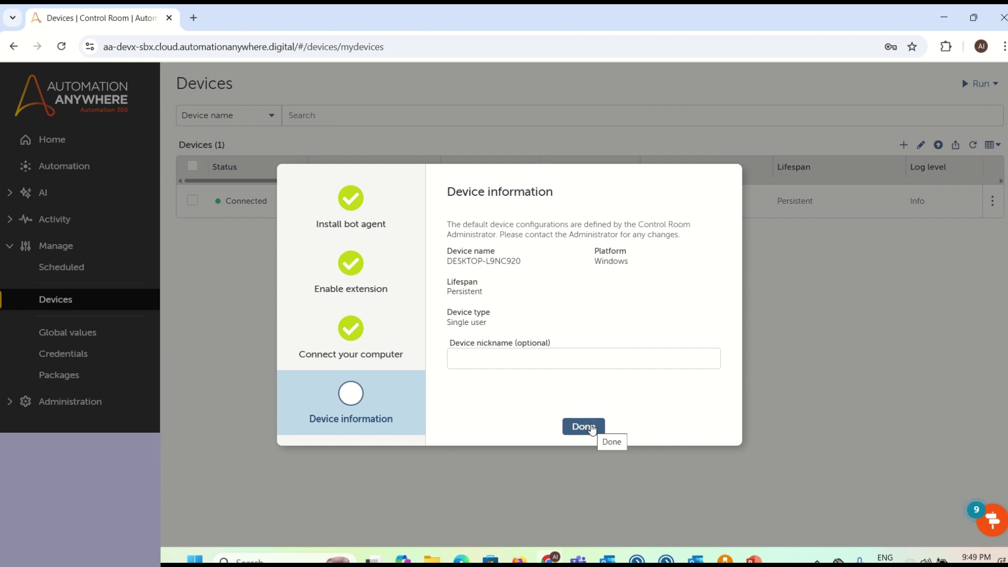
{"action": "left_click", "coordinate": [591, 427]}
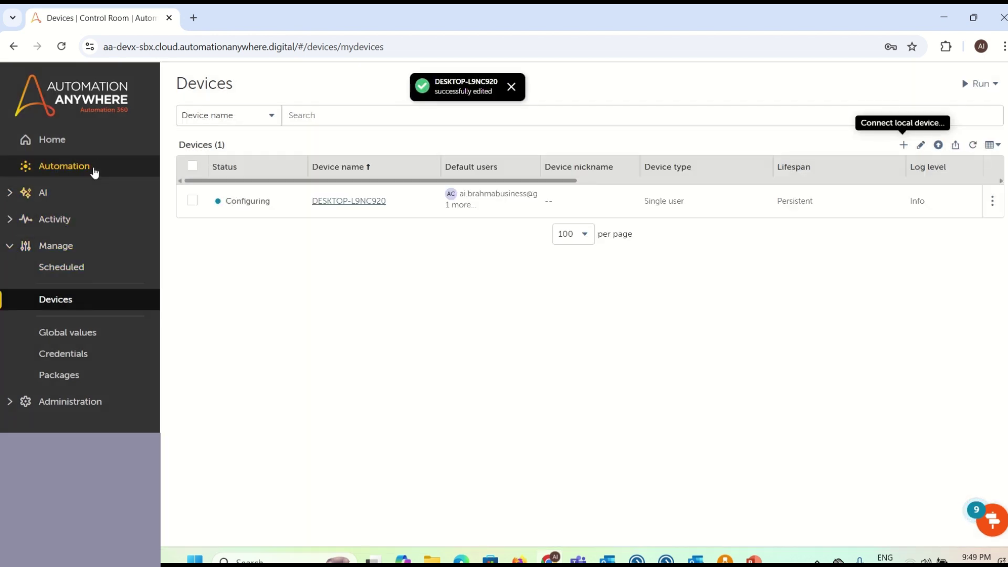
Step: Browse the public Bots > APATC > ERIC folder and start cloning the ERIC process
{"action": "left_click", "coordinate": [95, 172]}
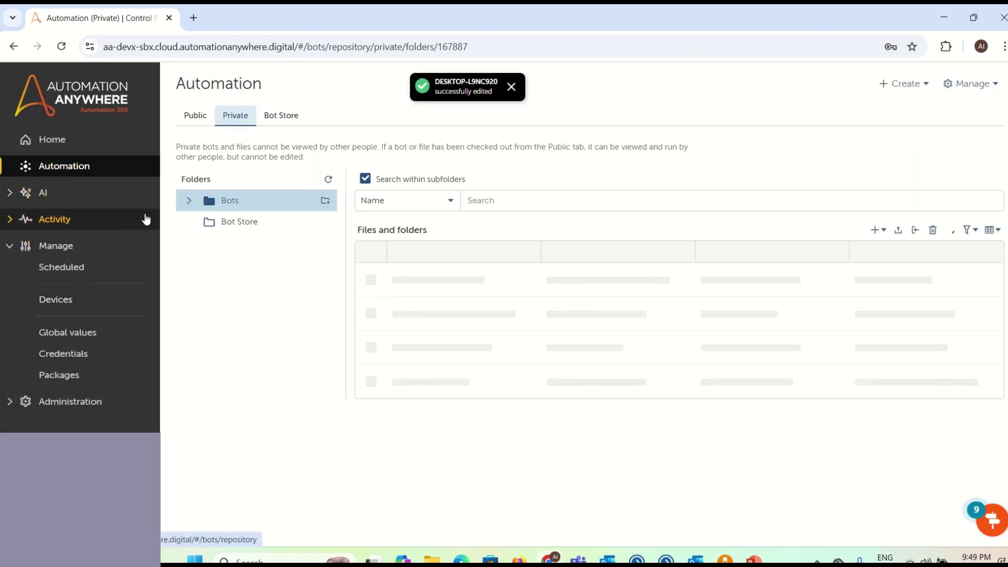
{"action": "left_click", "coordinate": [203, 127]}
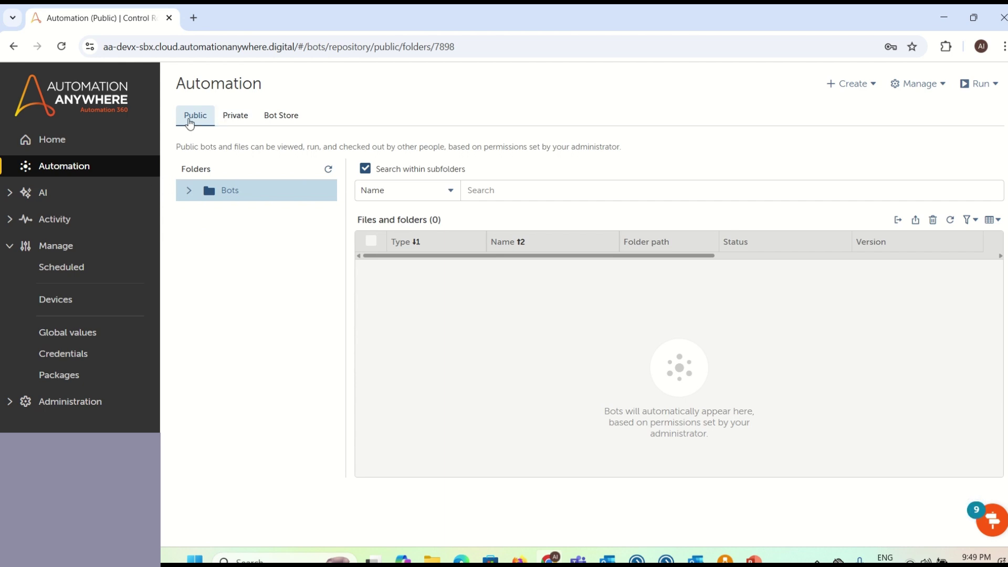
{"action": "left_click", "coordinate": [188, 190]}
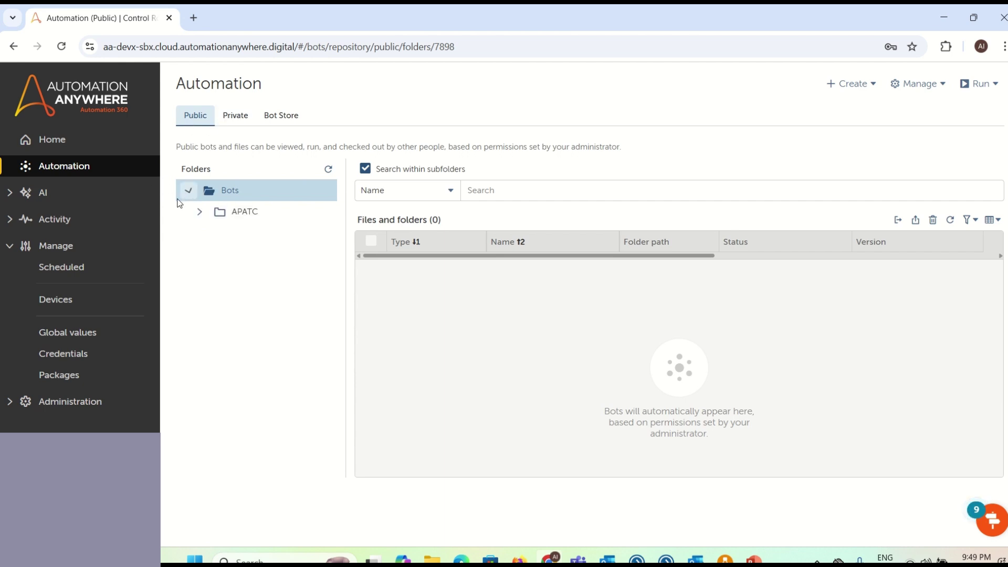
{"action": "left_click", "coordinate": [202, 214]}
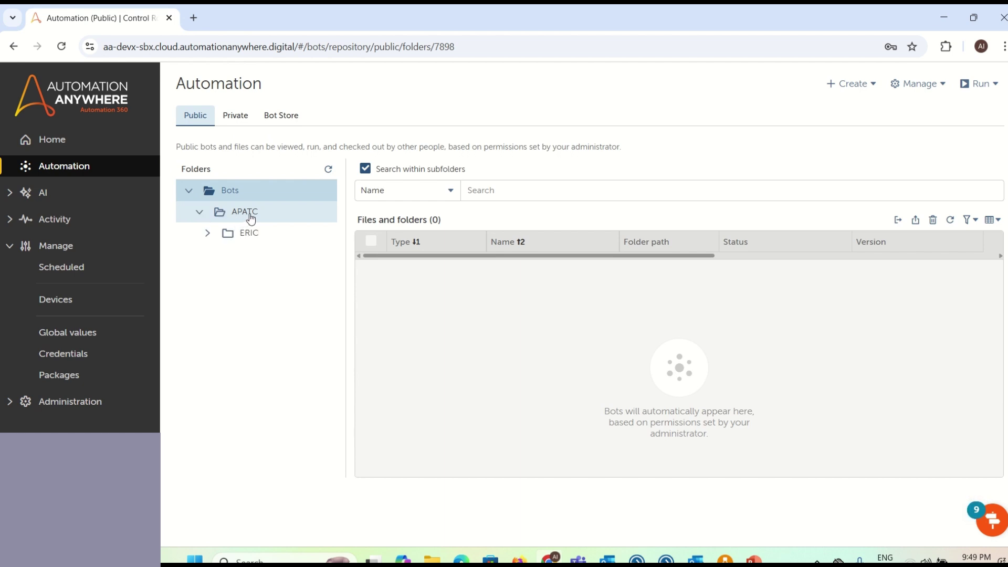
{"action": "left_click", "coordinate": [246, 234]}
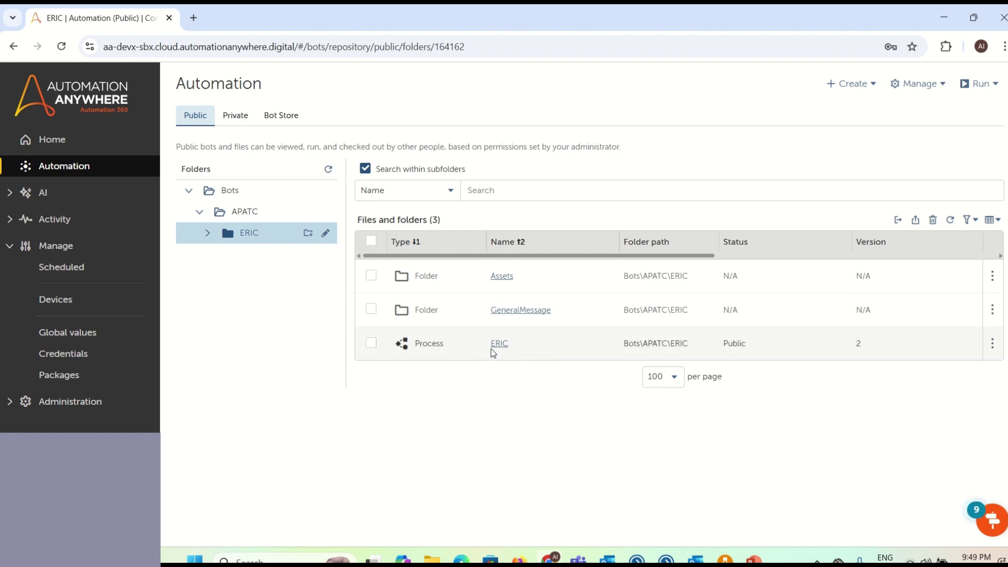
{"action": "mouse_move", "coordinate": [981, 346]}
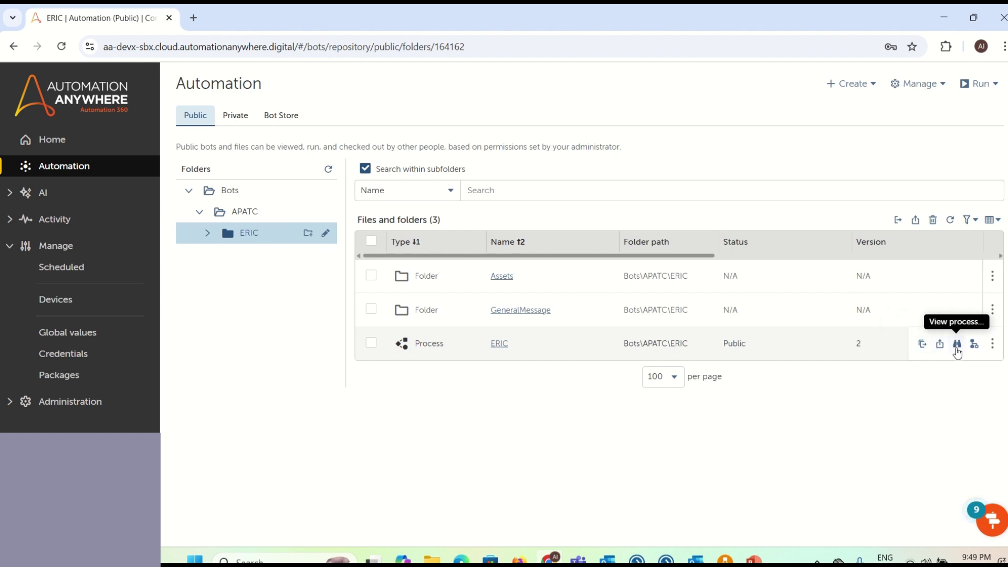
{"action": "left_click", "coordinate": [923, 344]}
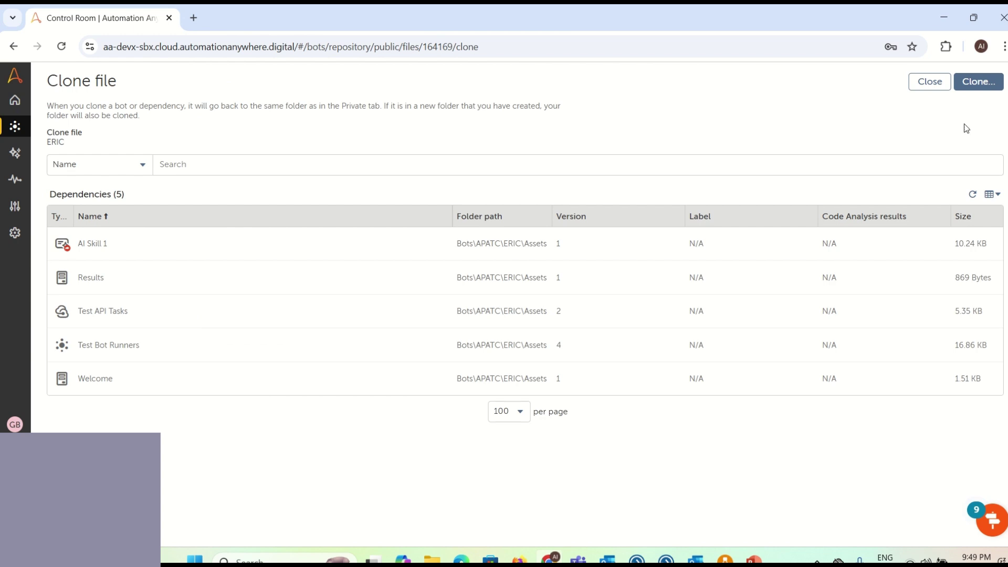
Step: Clone ERIC with its dependencies, then copy the cloned process as ERIC copy(1)
{"action": "left_click", "coordinate": [976, 90]}
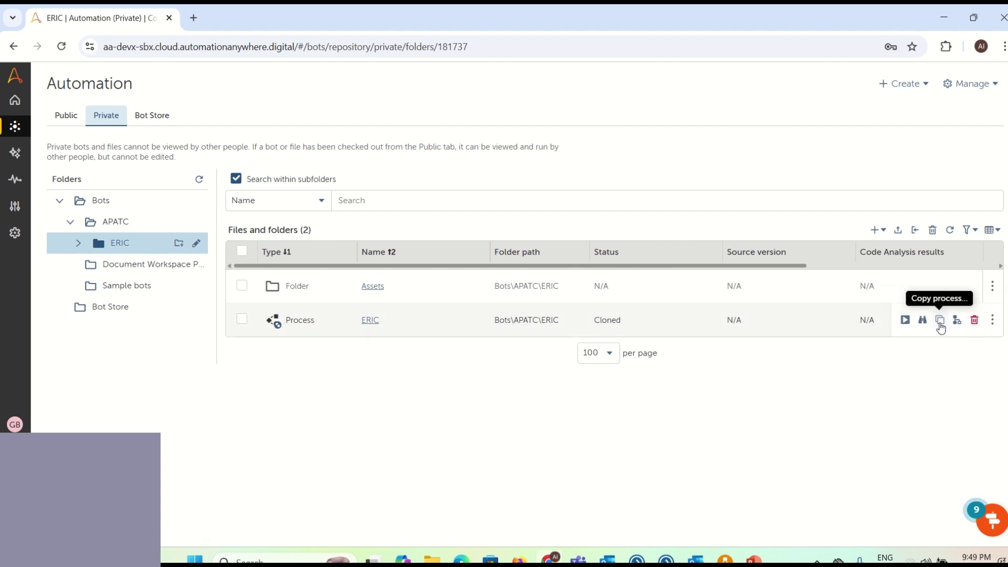
{"action": "left_click", "coordinate": [939, 321]}
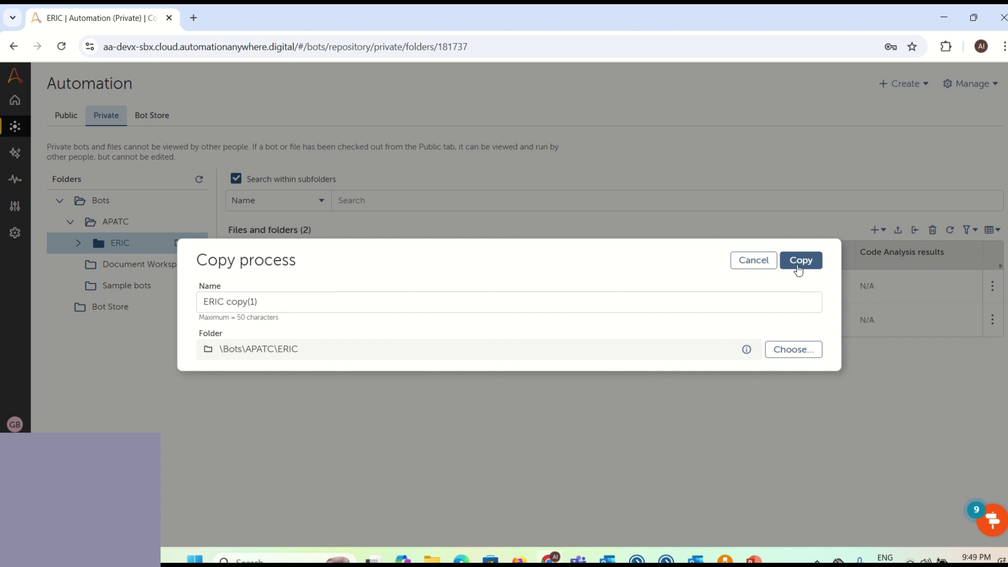
{"action": "left_click", "coordinate": [798, 260]}
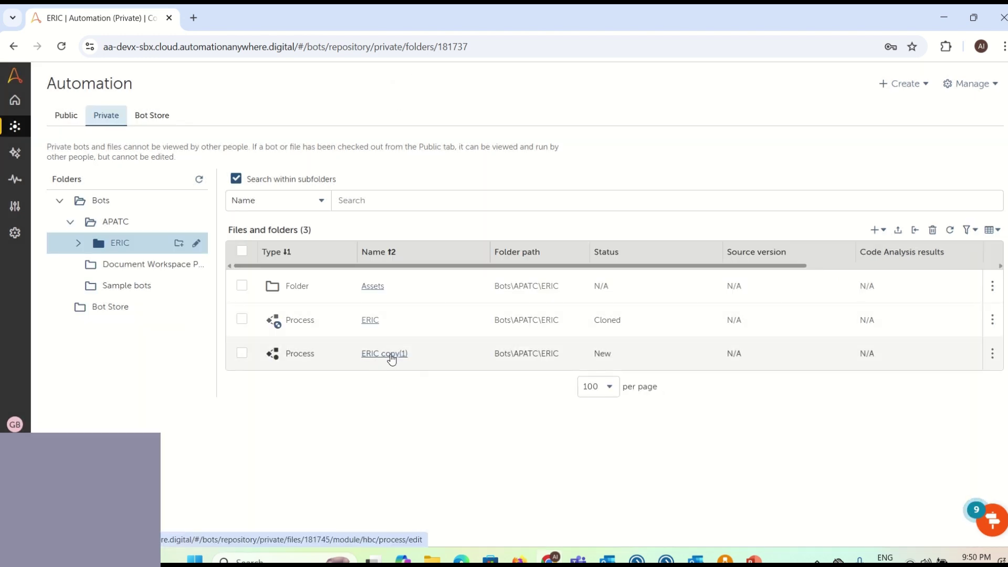
Step: Open ERIC copy(1) in the process editor and run it
{"action": "left_click", "coordinate": [390, 355]}
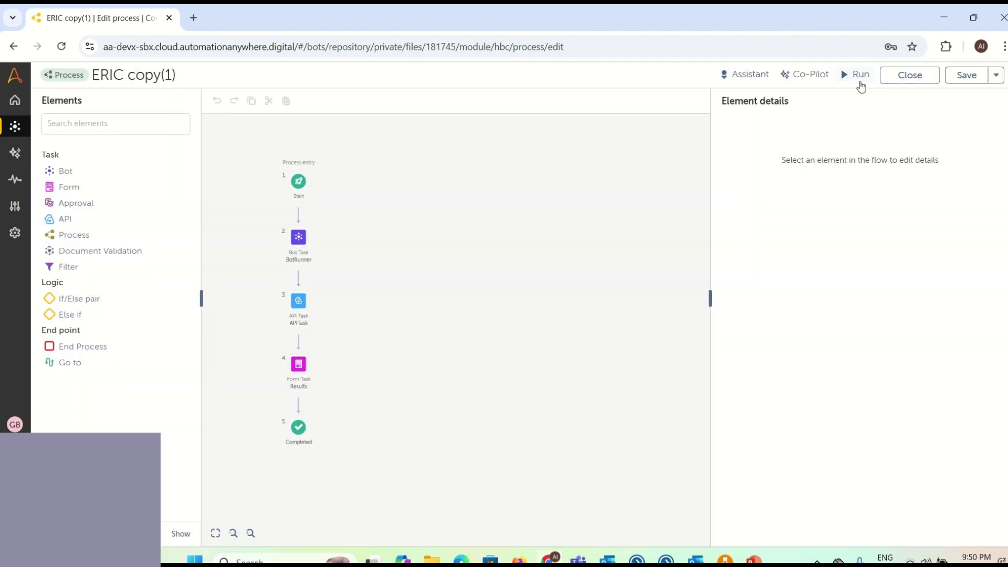
{"action": "left_click", "coordinate": [857, 74]}
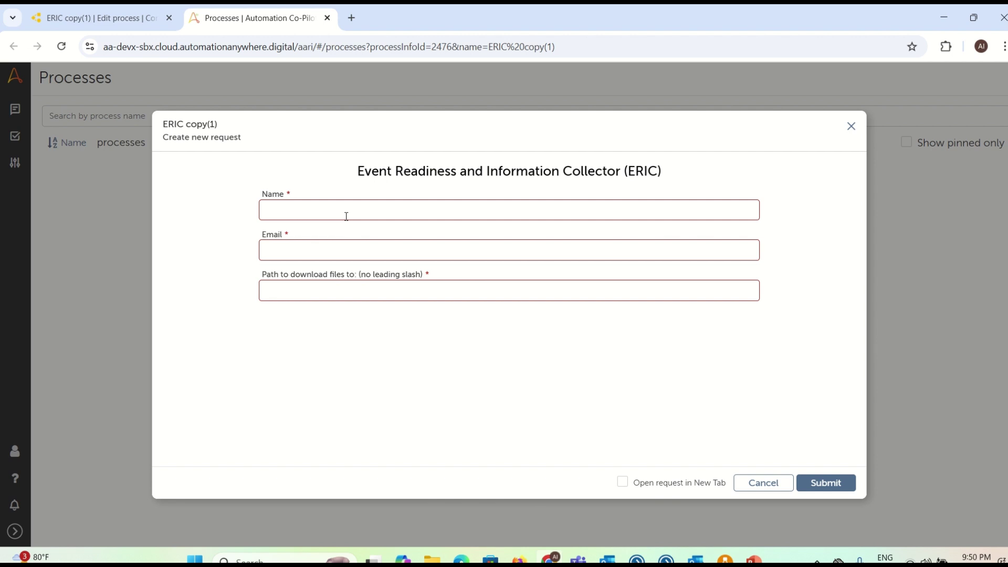
Step: Enter the requester's name and e-mail in the ERIC form, then bring up the APA folder
{"action": "left_click", "coordinate": [346, 216]}
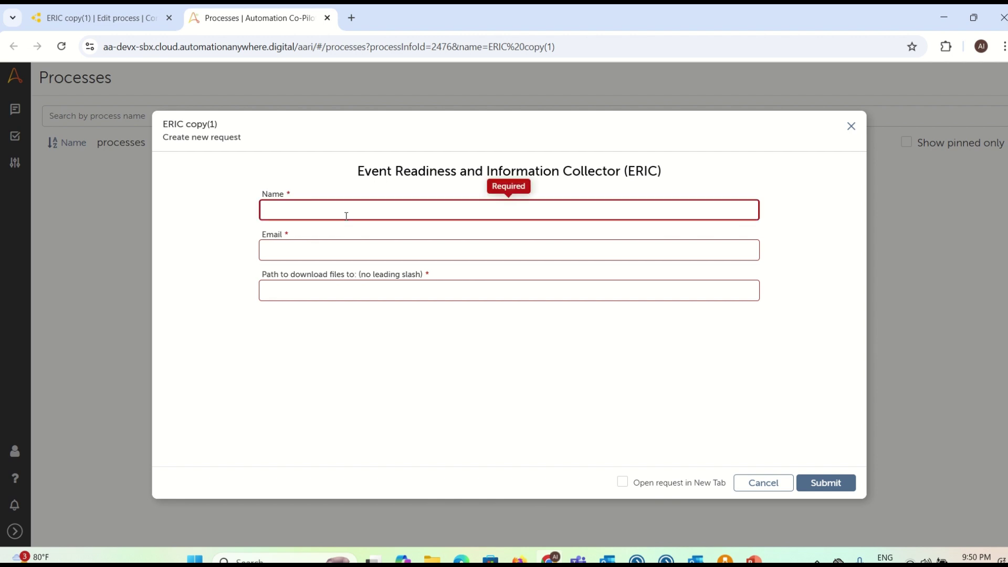
{"action": "type", "text": "ganesh"}
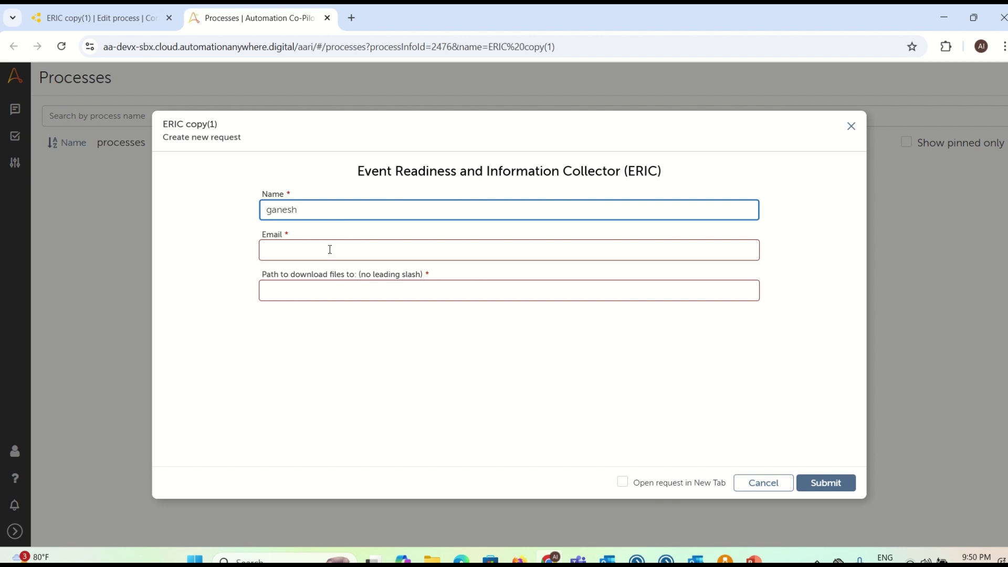
{"action": "left_click", "coordinate": [330, 249]}
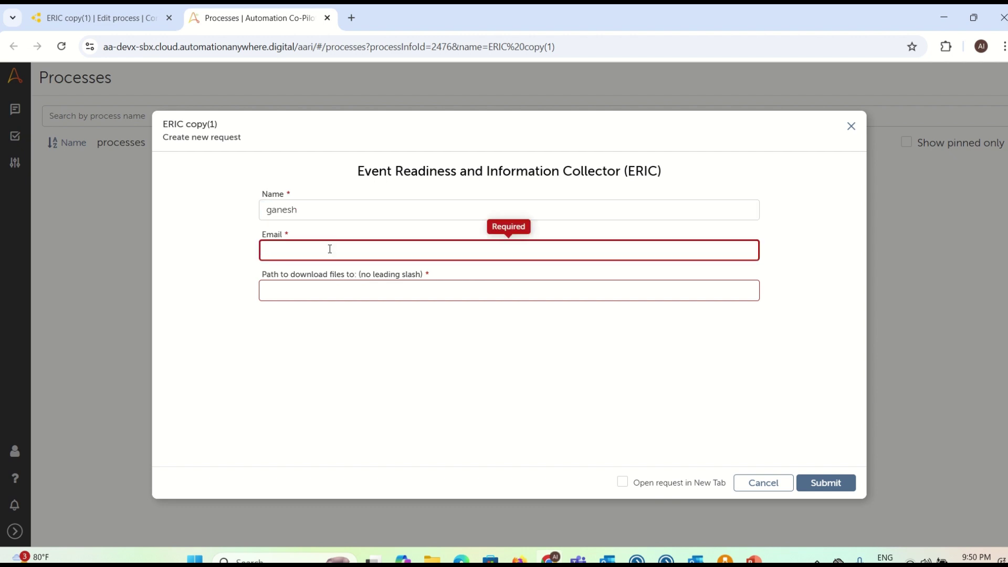
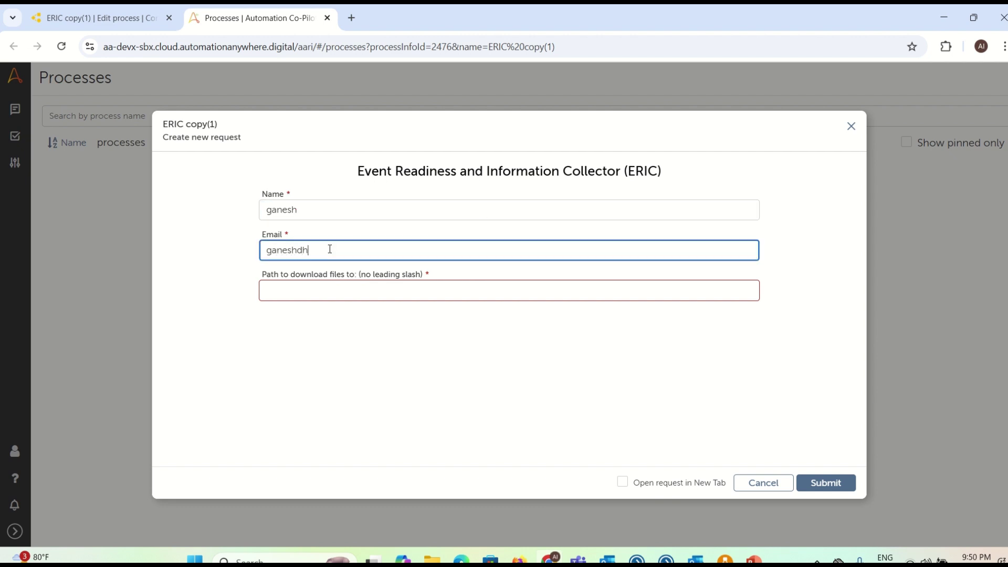
{"action": "left_click", "coordinate": [326, 286]}
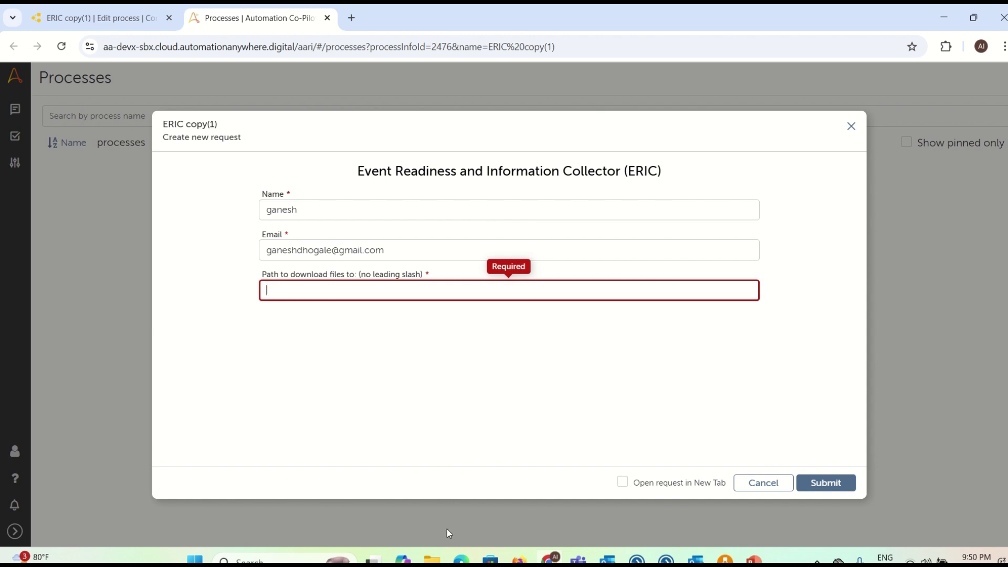
{"action": "left_click", "coordinate": [432, 560]}
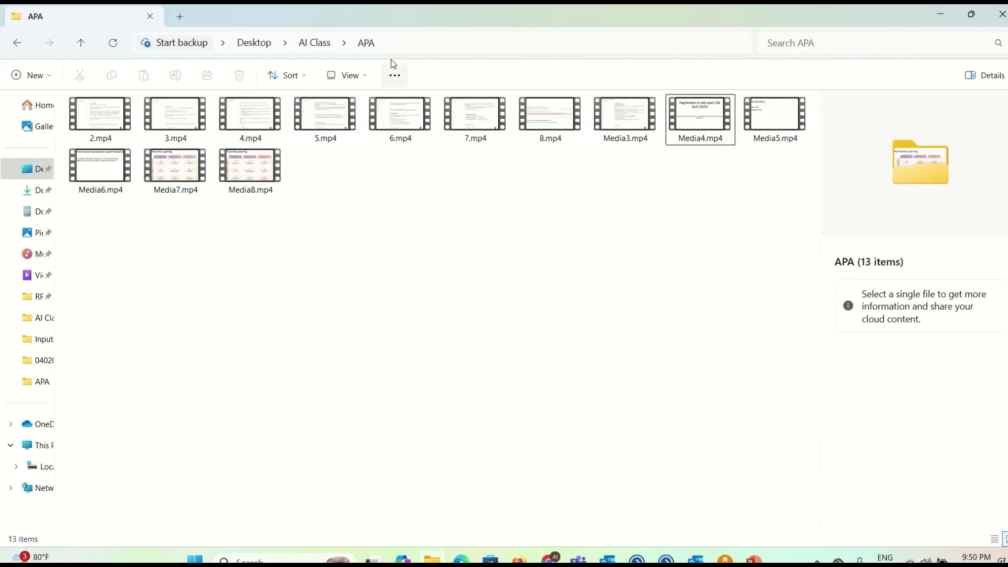
Step: Copy the APA folder path into the form's Path field and submit the ERIC request
{"action": "left_click", "coordinate": [402, 43]}
{"action": "key", "text": "alt+Tab"}
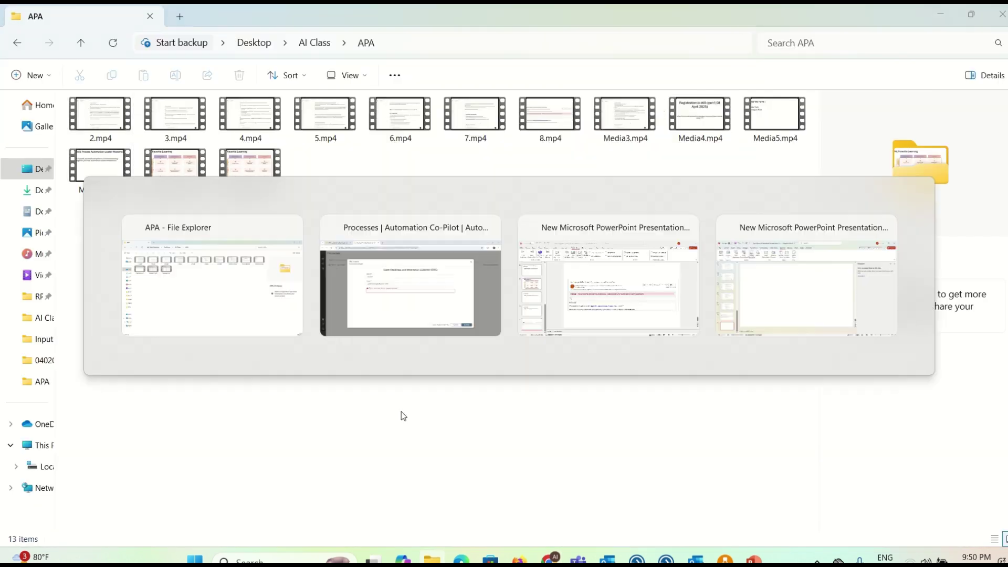
{"action": "key", "text": "ctrl+v"}
{"action": "left_click", "coordinate": [812, 483]}
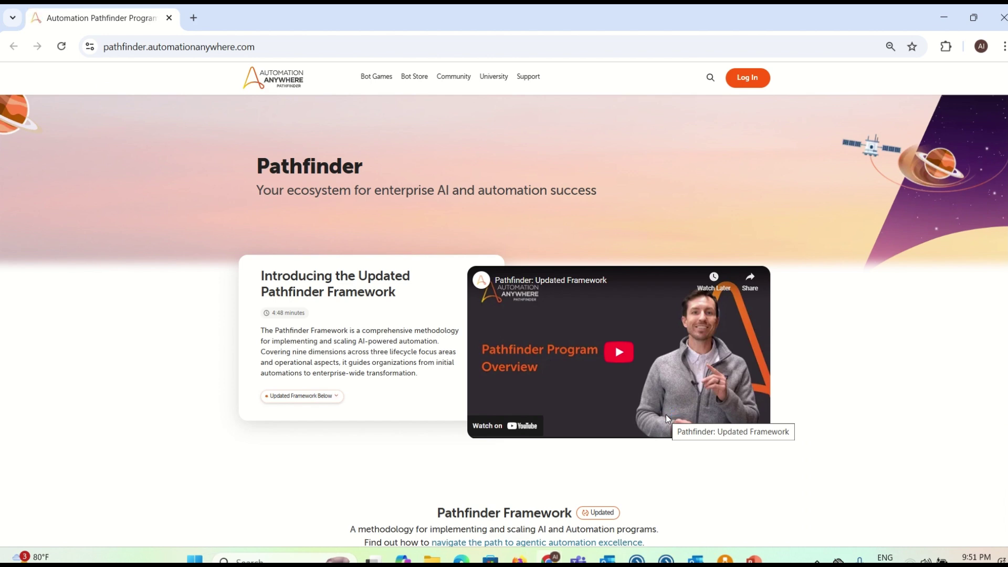
Step: Close Pathfinder, review the ERIC Results outputs all marked PASS, and close Co-Pilot
{"action": "left_click", "coordinate": [998, 32]}
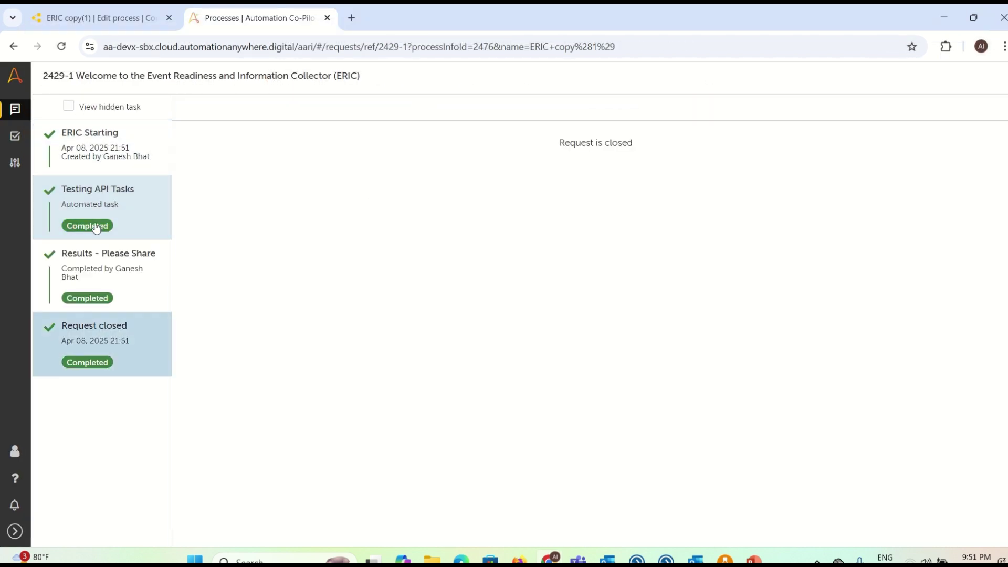
{"action": "left_click", "coordinate": [73, 295]}
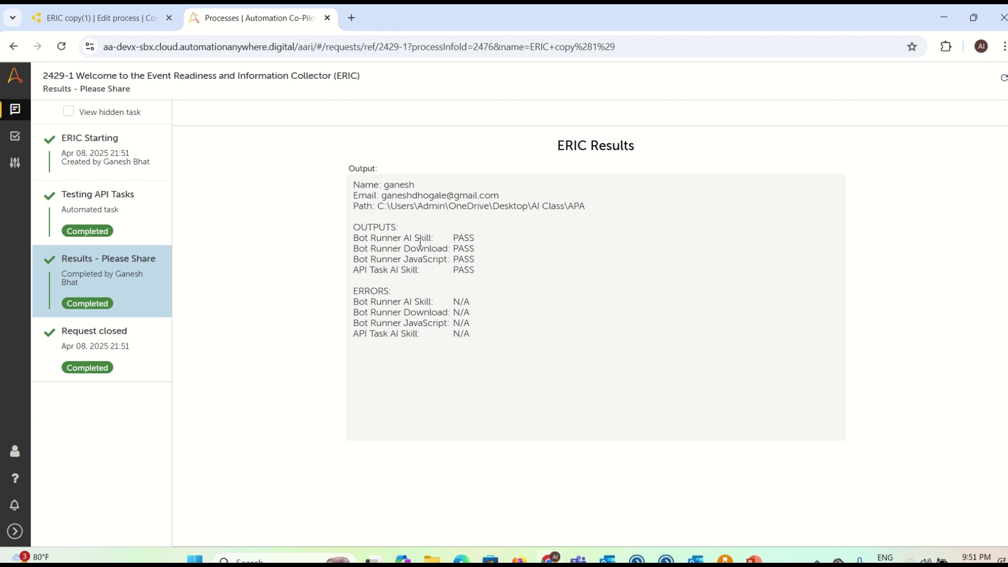
{"action": "left_click_drag", "start_coordinate": [353, 227], "coordinate": [482, 273]}
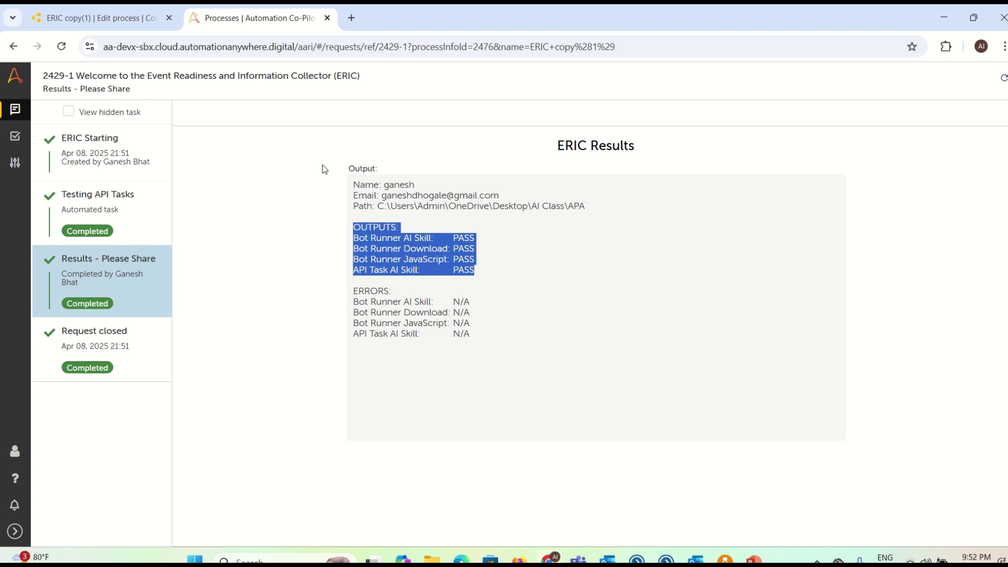
{"action": "left_click", "coordinate": [327, 18]}
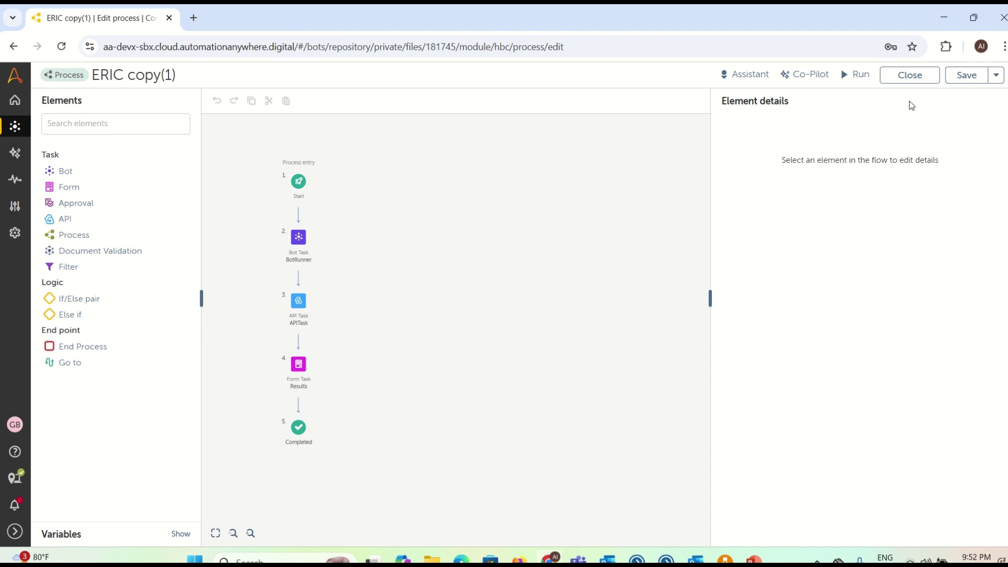
Step: Close the ERIC copy(1) editor and open the + Create menu in the ERIC folder
{"action": "left_click", "coordinate": [916, 80]}
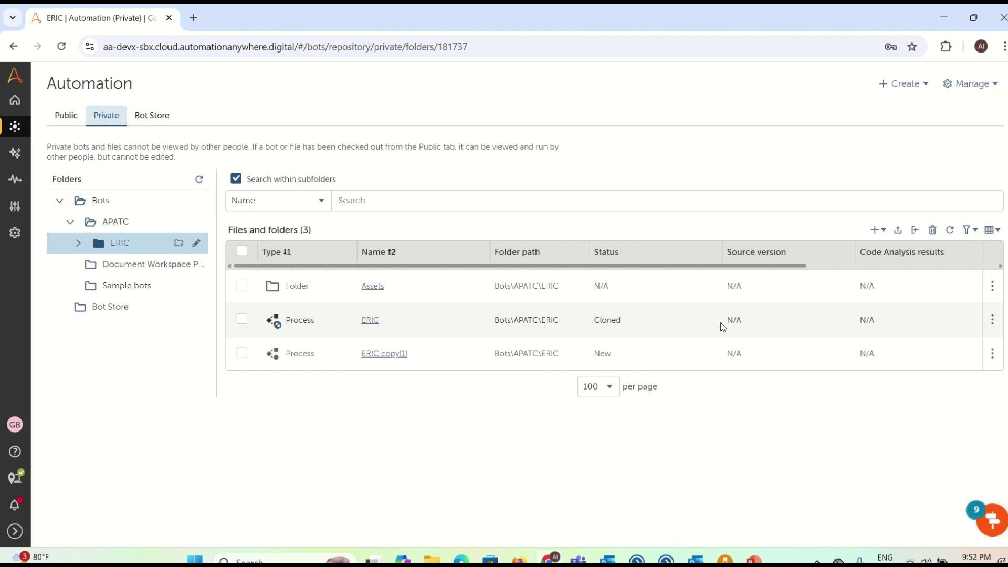
{"action": "left_click", "coordinate": [875, 230]}
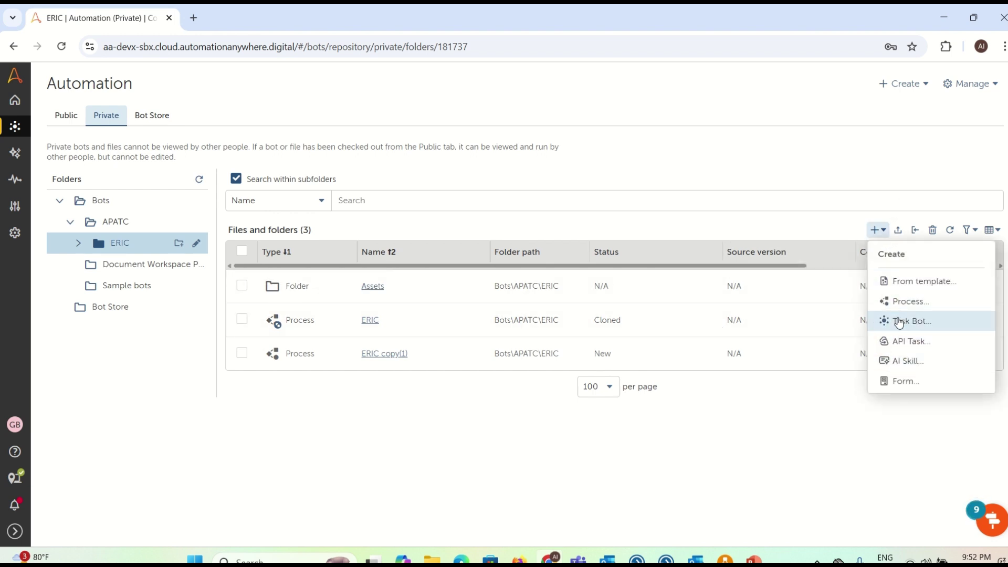
Step: Create a new form named Weeek1-APA and open it for editing
{"action": "left_click", "coordinate": [898, 389]}
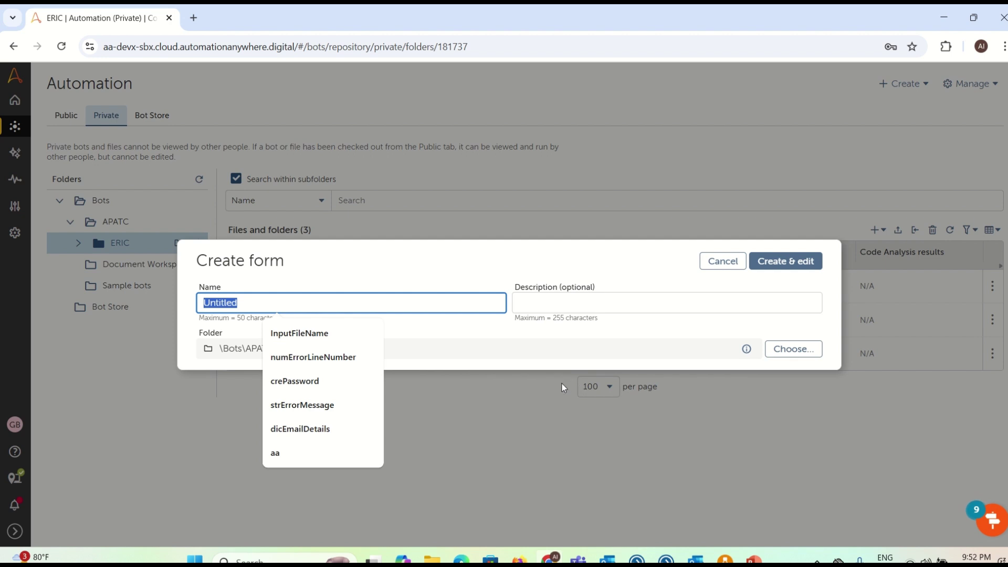
{"action": "key", "text": "BackSpace"}
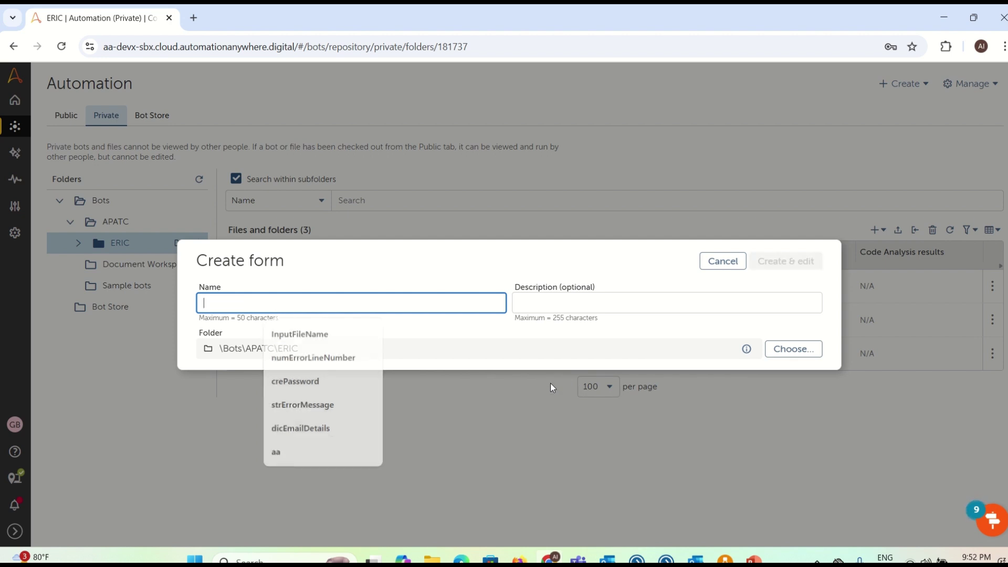
{"action": "type", "text": "Weeek1"}
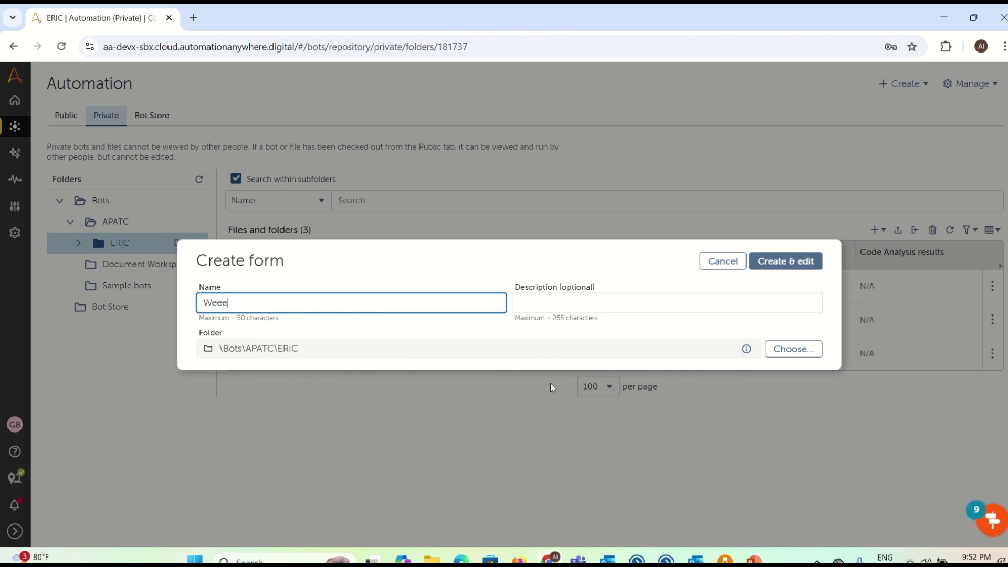
{"action": "type", "text": "-APA"}
{"action": "left_click", "coordinate": [801, 259]}
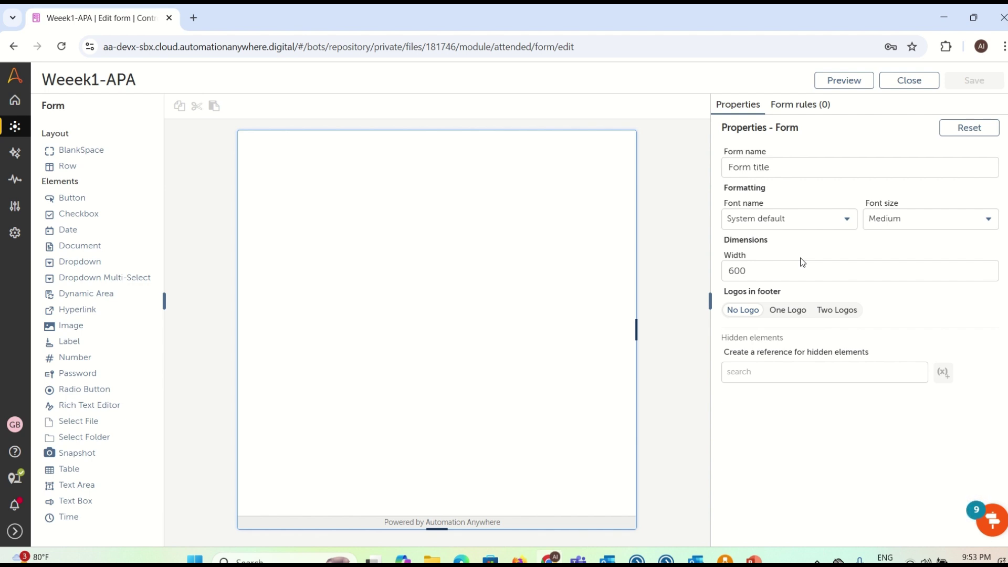
Step: Add a text area labelled 'Please Enter Your Name', save the form and close it
{"action": "left_click_drag", "start_coordinate": [84, 488], "coordinate": [345, 190]}
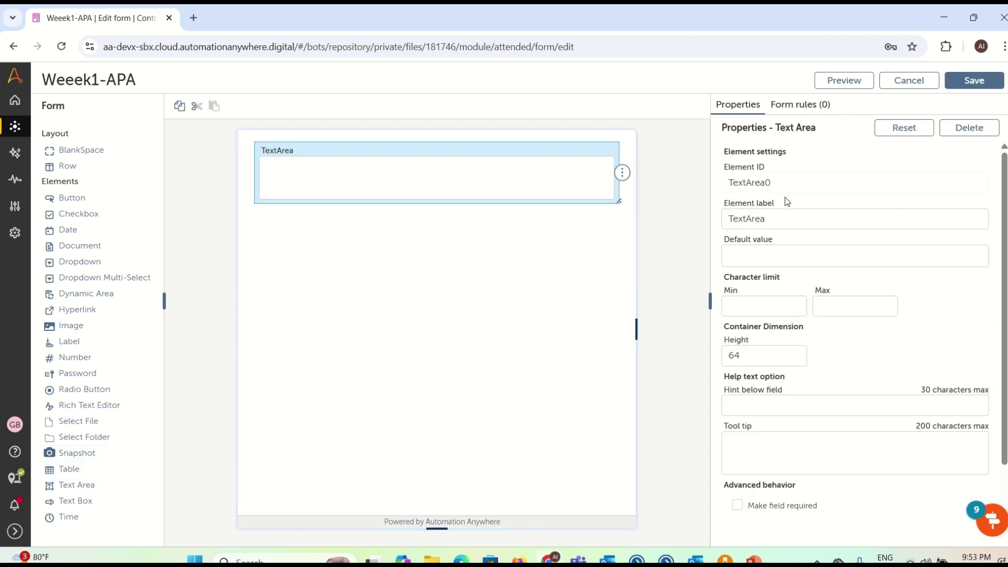
{"action": "double_click", "coordinate": [781, 215]}
{"action": "key", "text": "BackSpace"}
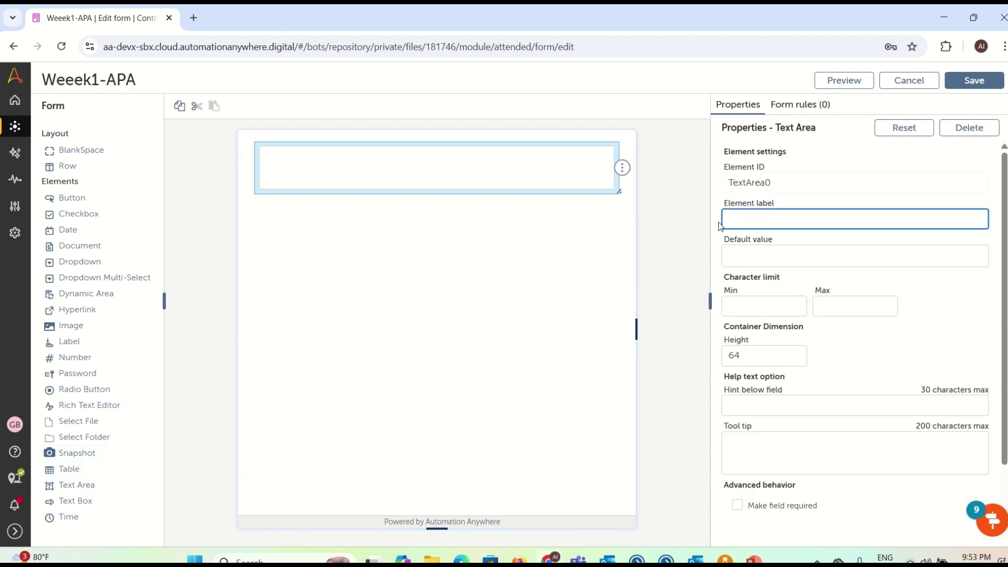
{"action": "type", "text": "Please Enter Your Name"}
{"action": "left_click", "coordinate": [972, 87]}
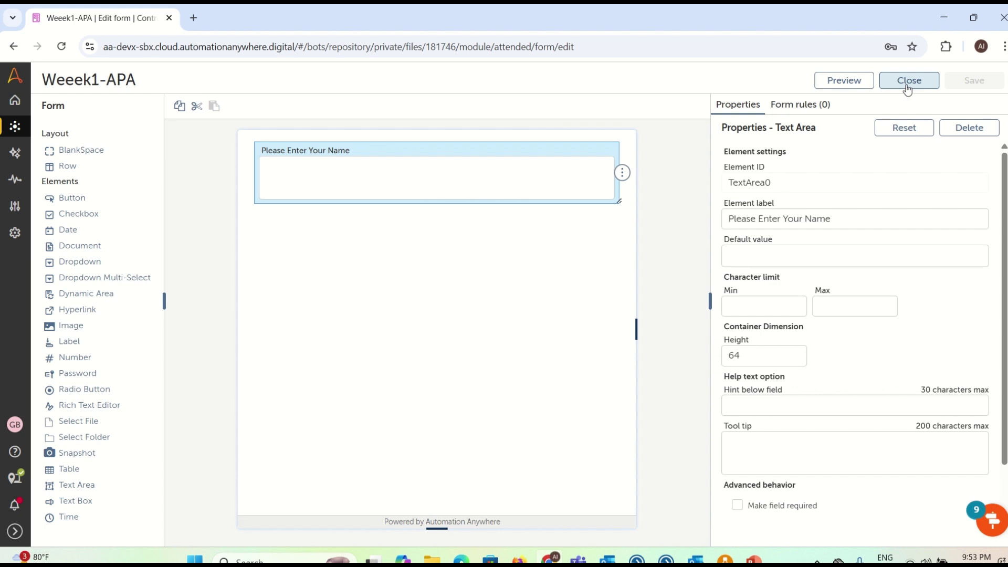
{"action": "left_click", "coordinate": [908, 81]}
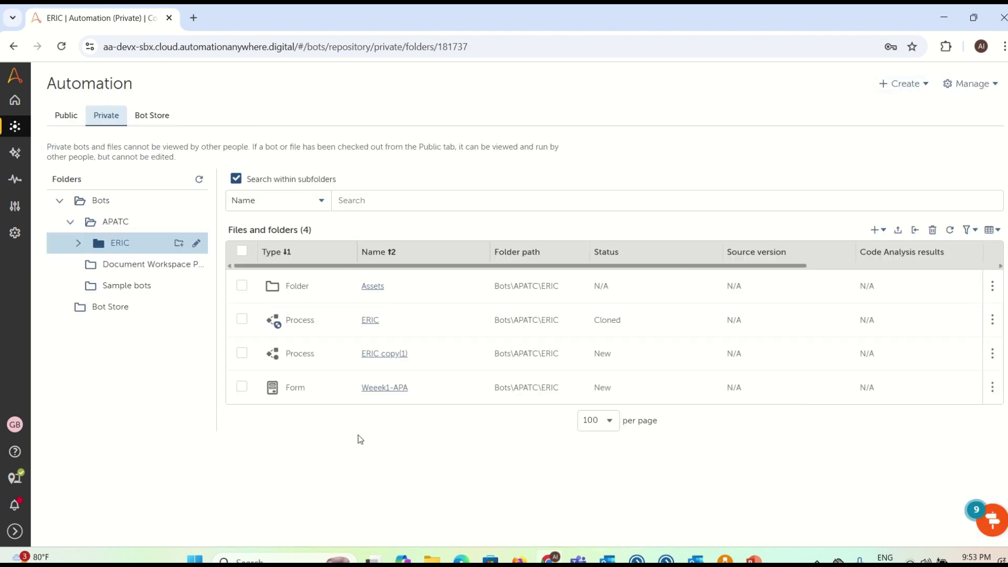
Step: Create a new Task Bot named 'TaskBot For Message' and open its editor
{"action": "left_click", "coordinate": [876, 235]}
{"action": "left_click", "coordinate": [890, 320]}
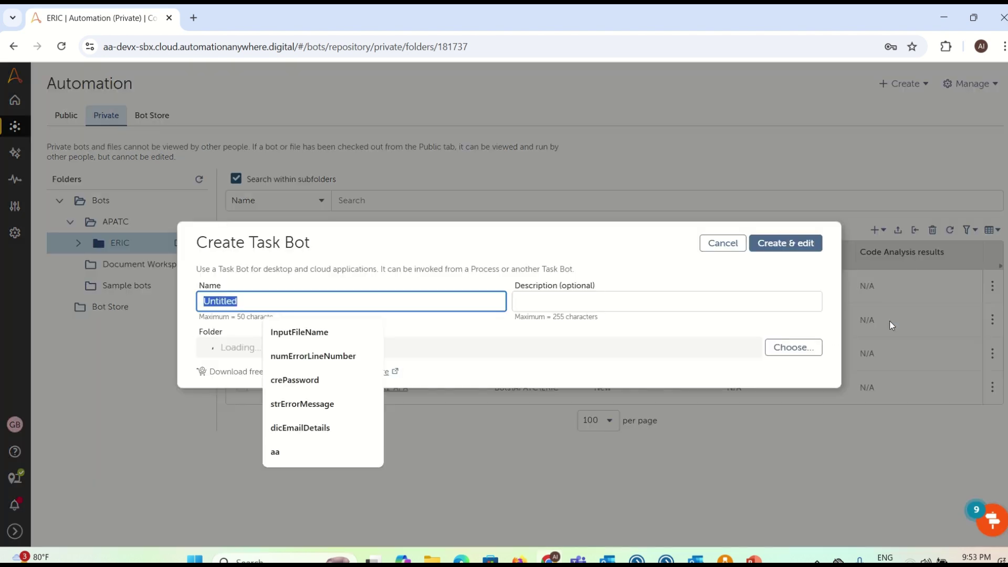
{"action": "key", "text": "BackSpace"}
{"action": "type", "text": "TaskBot"}
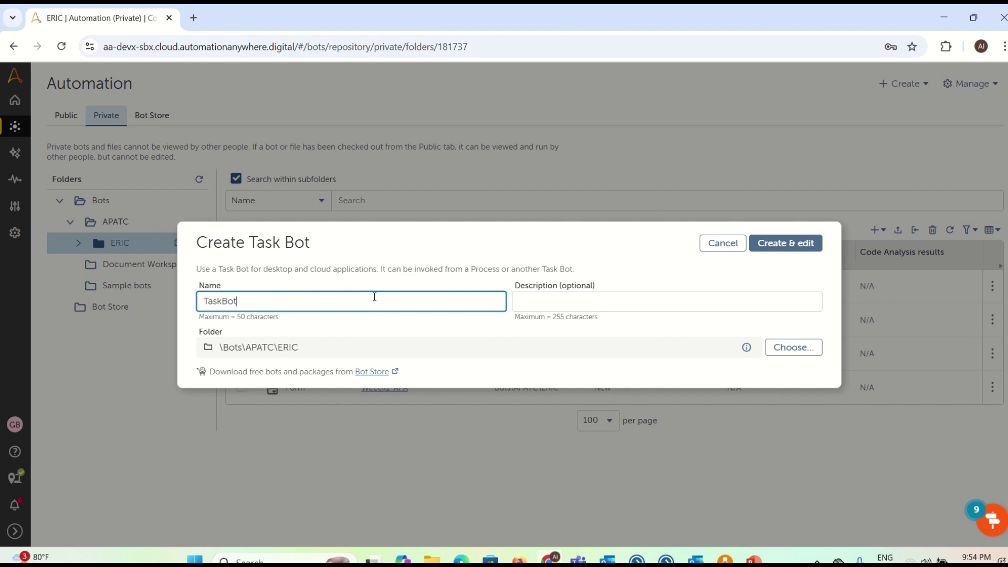
{"action": "type", "text": " For Message"}
{"action": "left_click", "coordinate": [752, 247]}
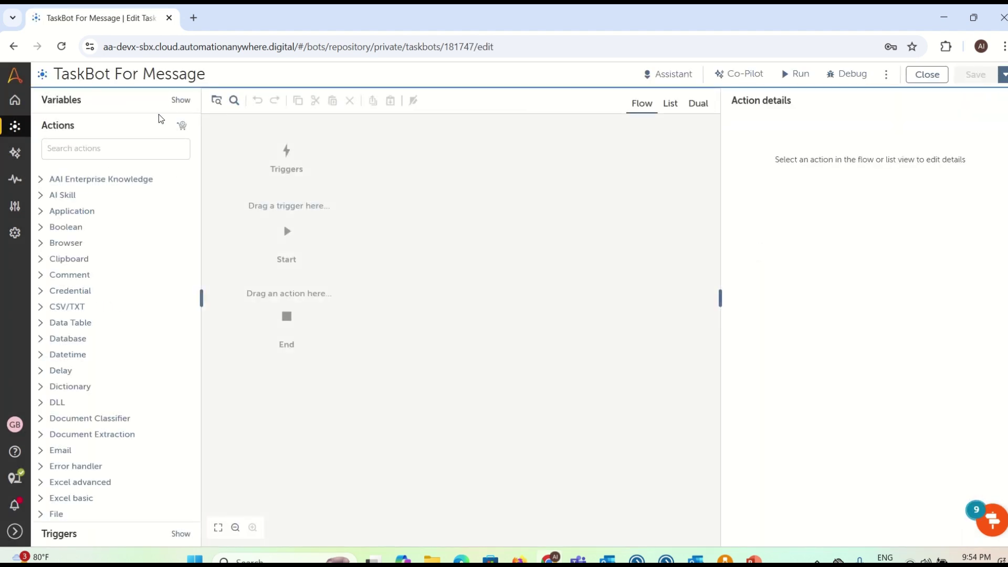
Step: Add an input variable named UserName and save the bot
{"action": "left_click", "coordinate": [179, 99]}
{"action": "left_click", "coordinate": [157, 101]}
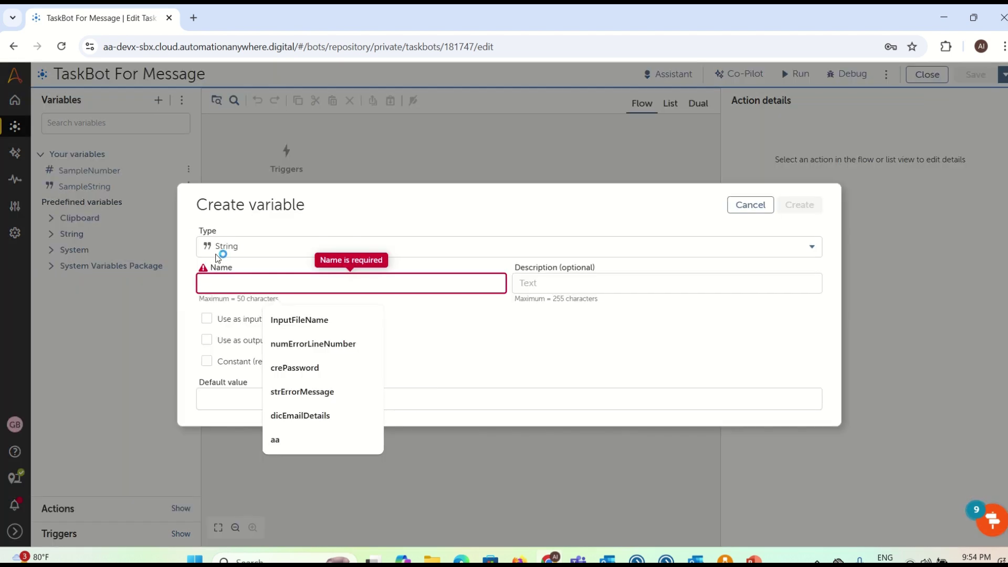
{"action": "type", "text": "UserName"}
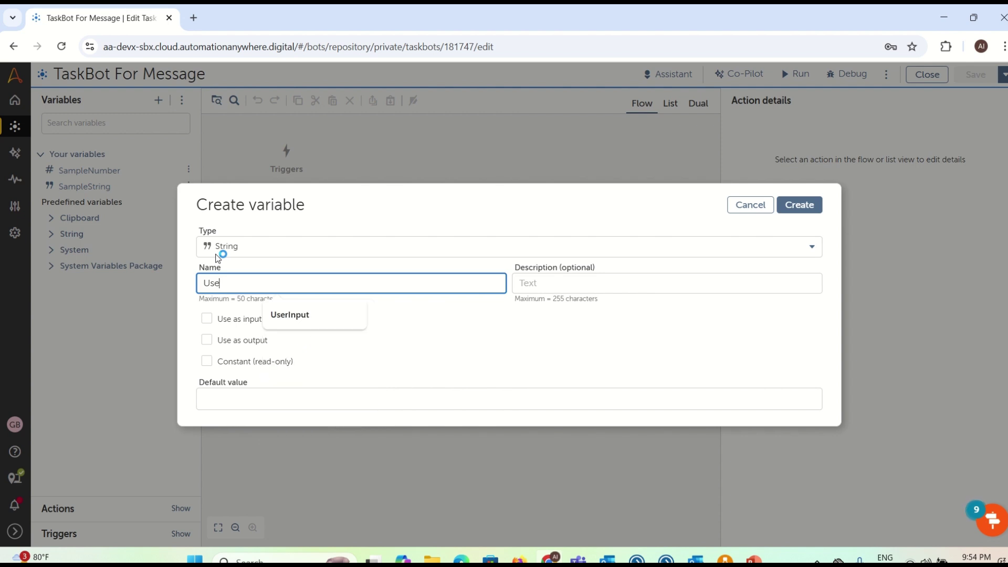
{"action": "left_click", "coordinate": [253, 316]}
{"action": "left_click", "coordinate": [794, 209]}
{"action": "key", "text": "ctrl+s"}
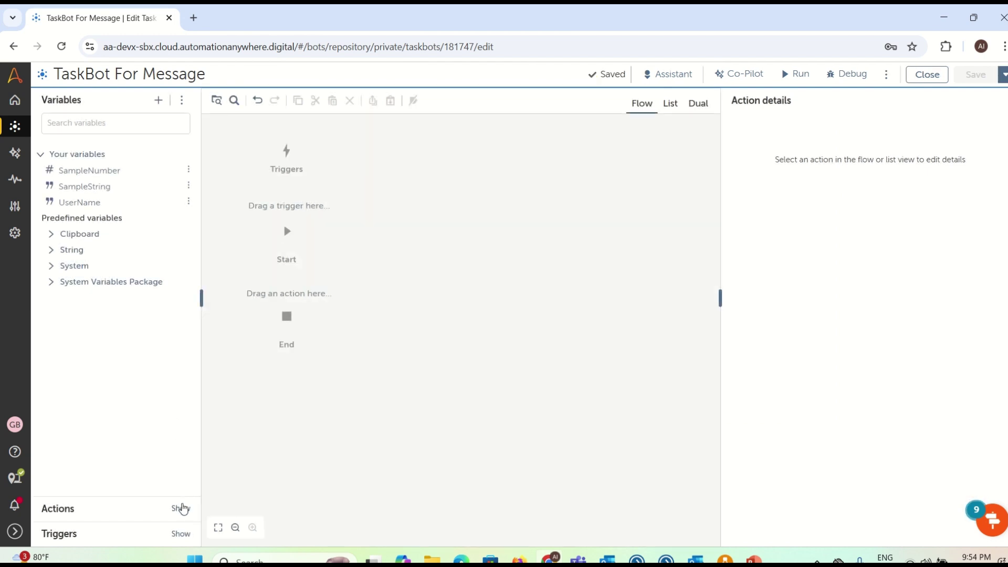
Step: Search the actions for 'mee' and add a Message box action to the flow
{"action": "left_click", "coordinate": [181, 508]}
{"action": "left_click", "coordinate": [165, 152]}
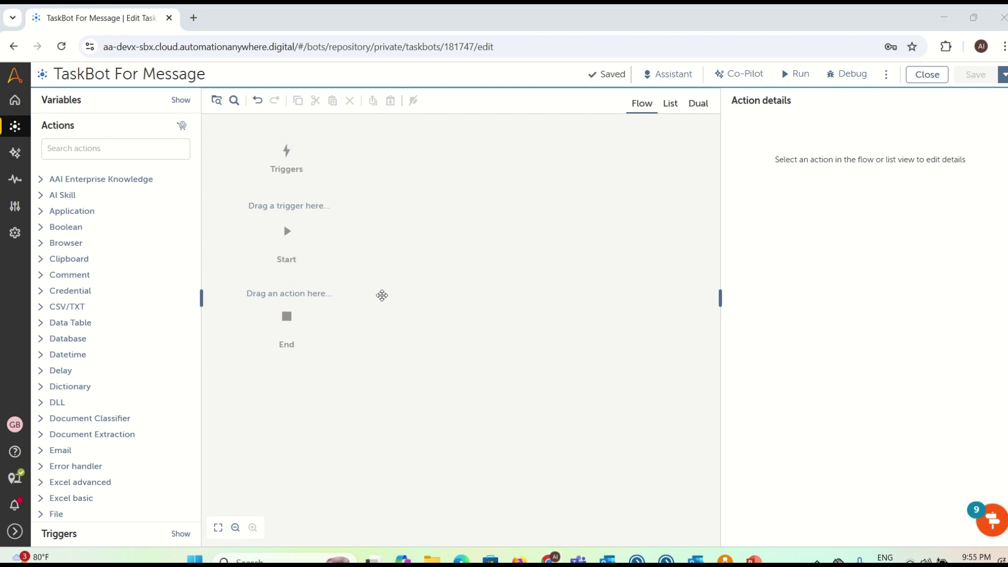
{"action": "left_click", "coordinate": [175, 155]}
{"action": "type", "text": "mee"}
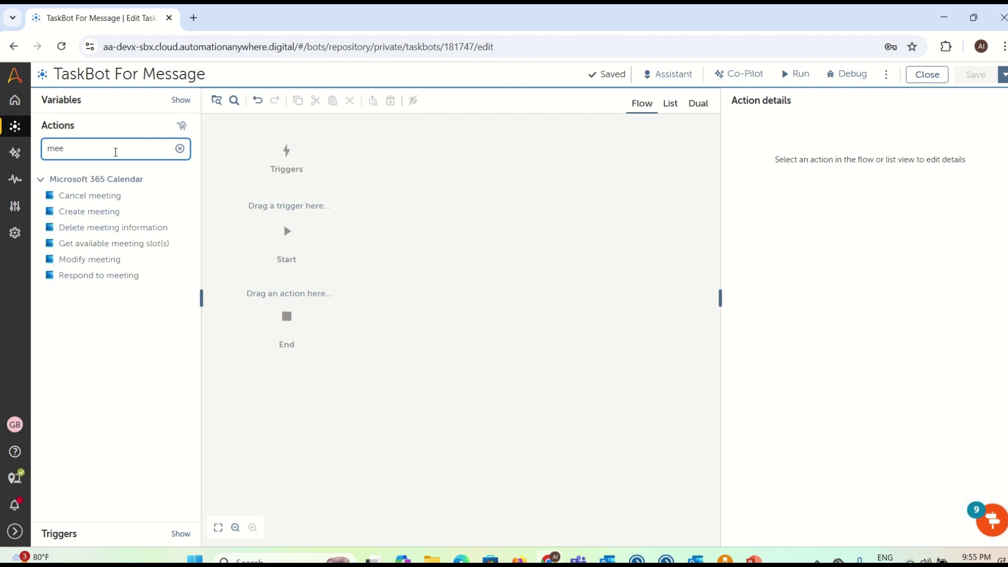
{"action": "left_click_drag", "start_coordinate": [107, 192], "coordinate": [320, 294]}
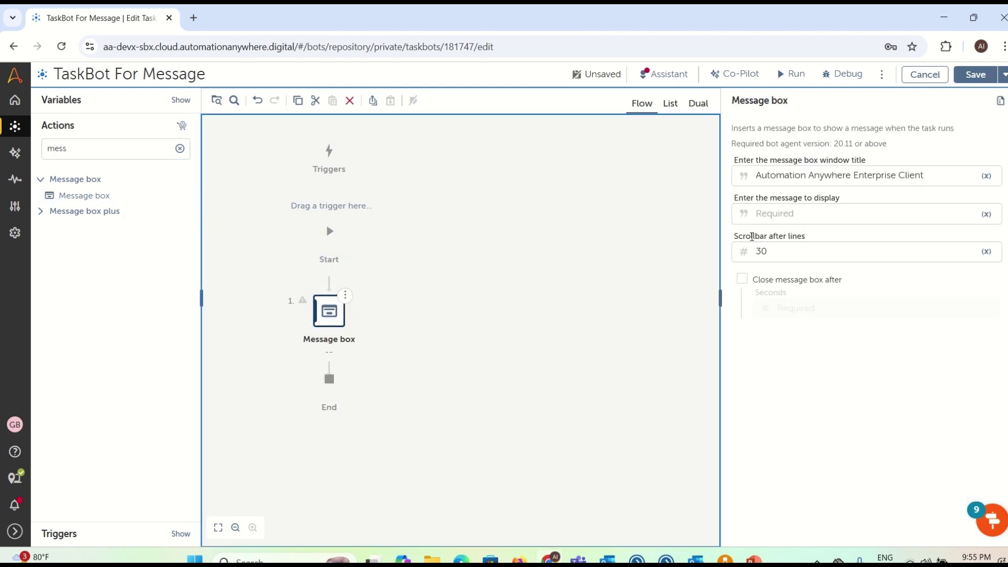
Step: Set the message box text to $UserName$, then save and close the bot
{"action": "left_click", "coordinate": [767, 218]}
{"action": "type", "text": "$"}
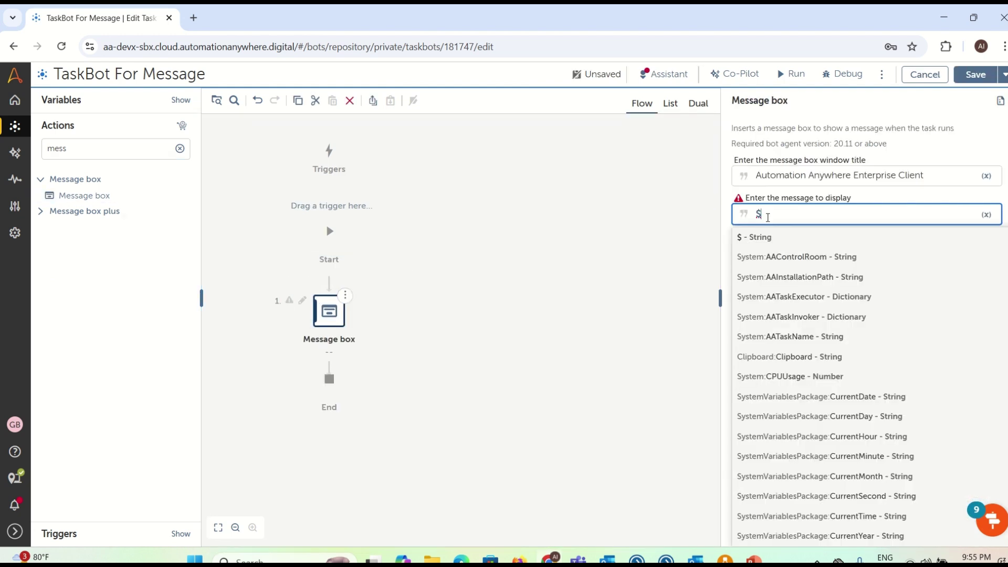
{"action": "type", "text": "us"}
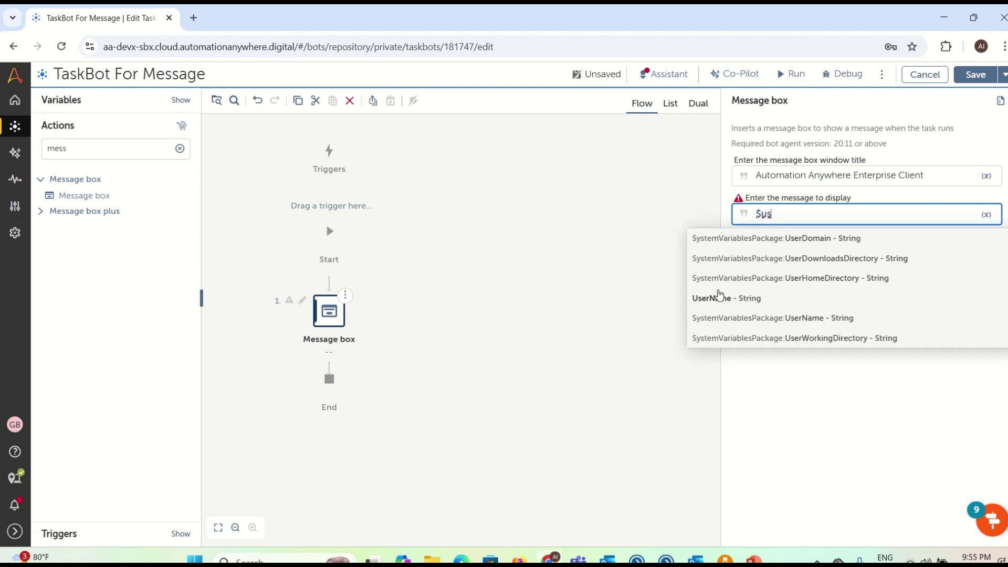
{"action": "left_click", "coordinate": [719, 295]}
{"action": "left_click", "coordinate": [181, 100]}
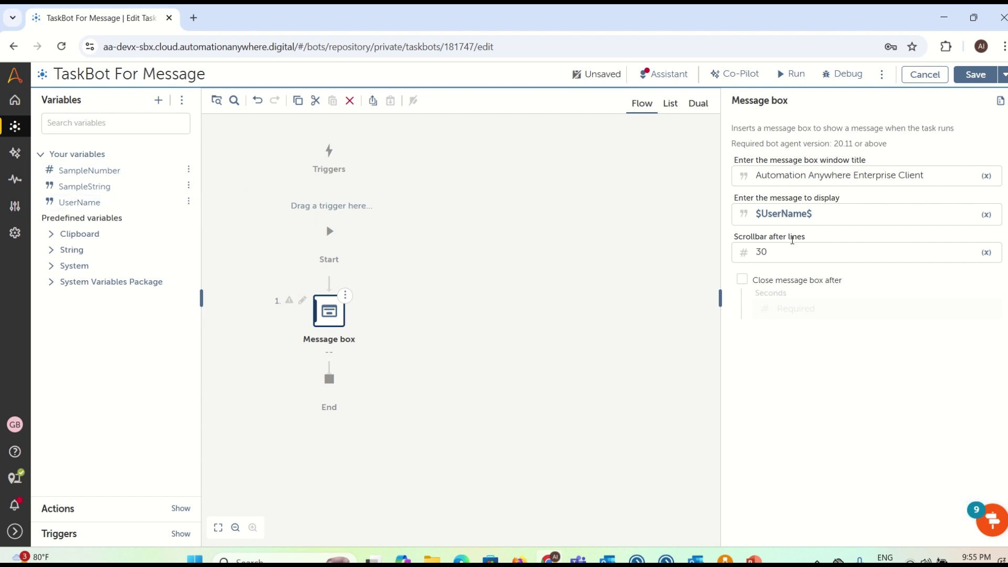
{"action": "triple_click", "coordinate": [826, 218]}
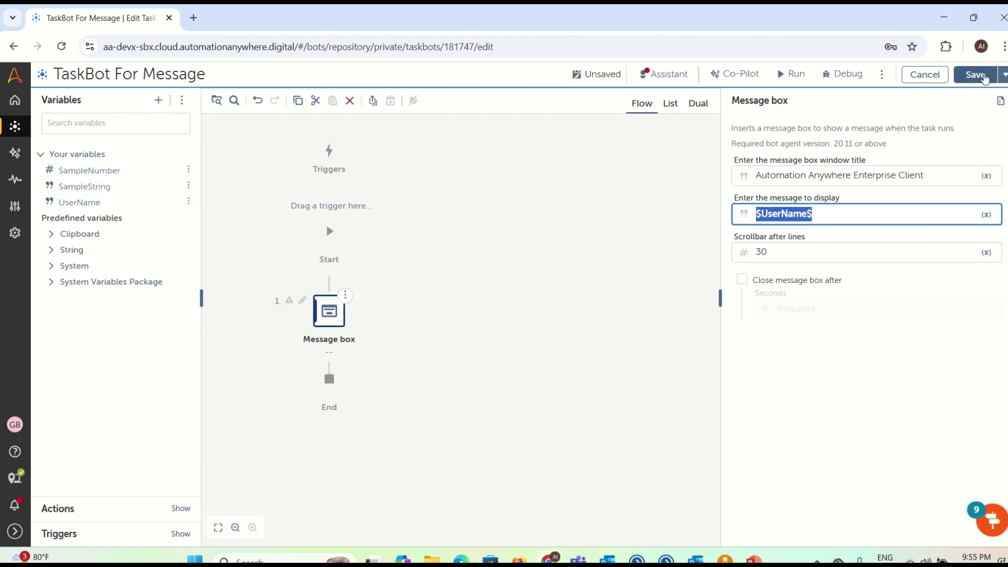
{"action": "left_click", "coordinate": [984, 76]}
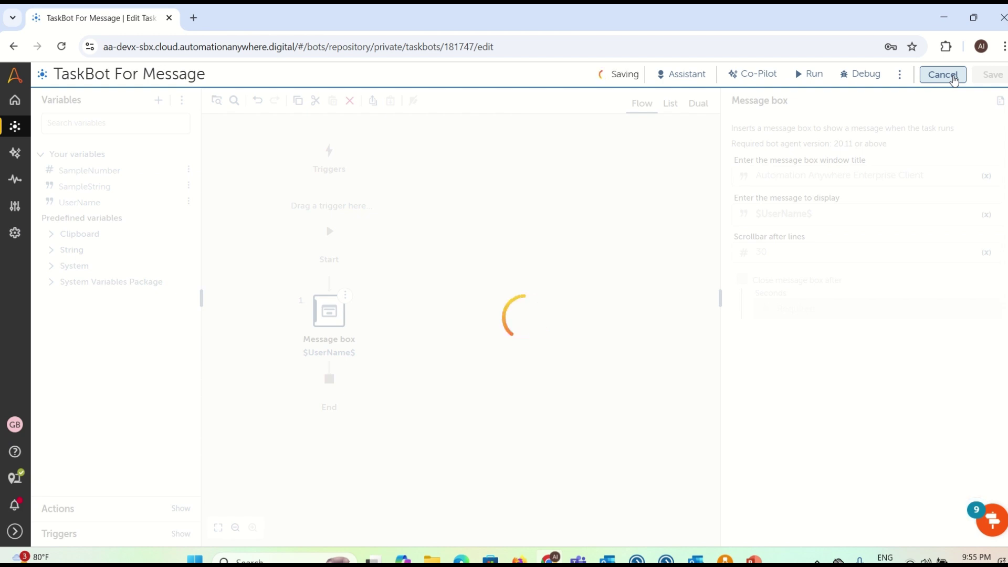
{"action": "left_click", "coordinate": [954, 78]}
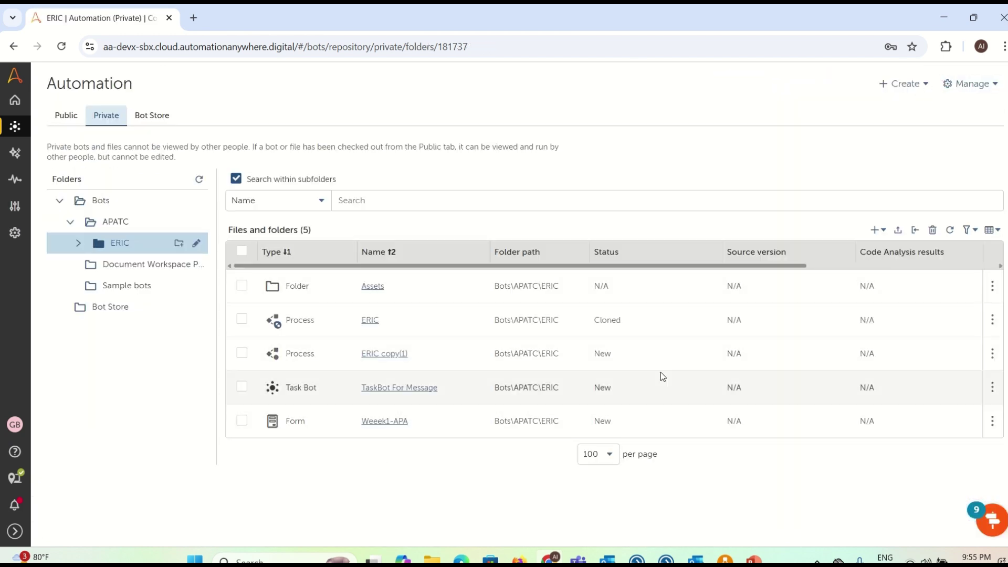
Step: Create a new process named 'Process Flow For APA' and open it in the process editor
{"action": "left_click", "coordinate": [875, 230]}
{"action": "left_click", "coordinate": [908, 301]}
{"action": "left_click", "coordinate": [478, 307]}
{"action": "key", "text": "BackSpace"}
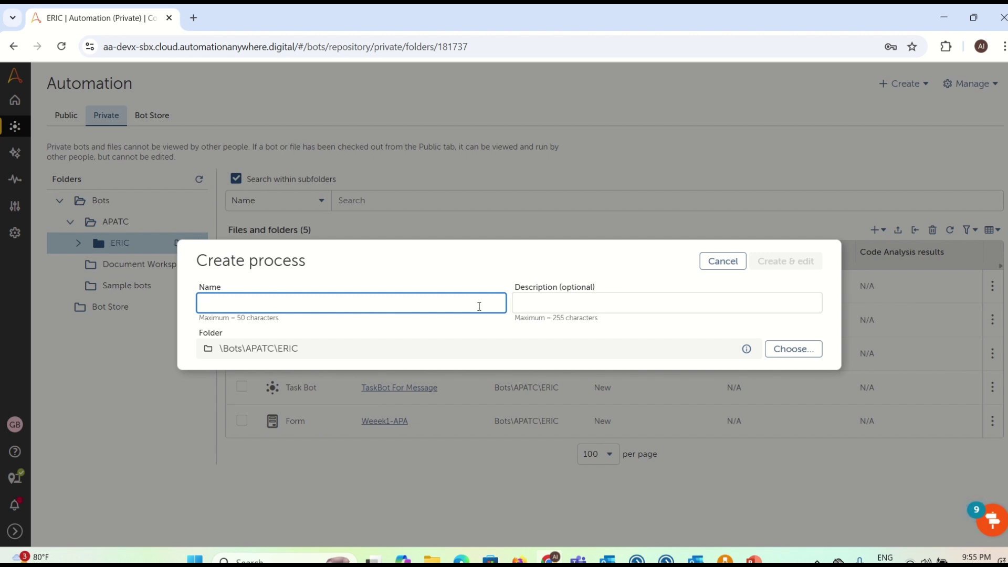
{"action": "type", "text": "Process Flow For APA"}
{"action": "left_click", "coordinate": [767, 262]}
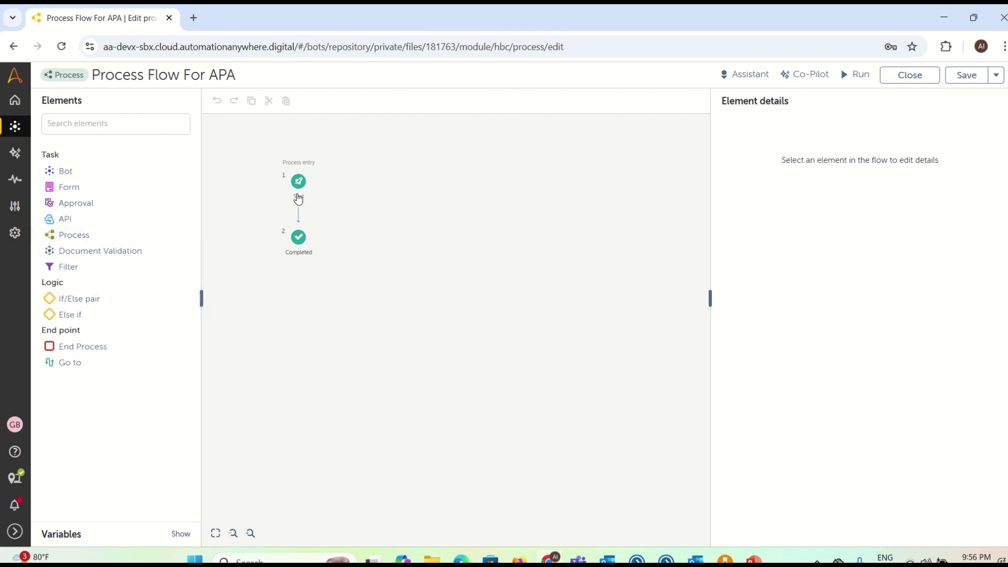
Step: Make the Start step begin from the Weeek1-APA form as its initial data
{"action": "left_click", "coordinate": [298, 183]}
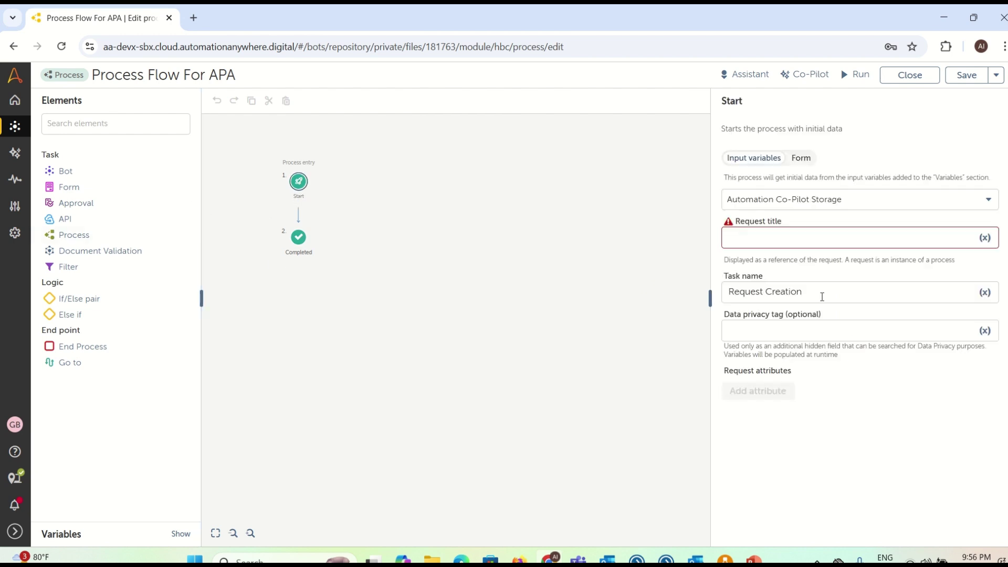
{"action": "left_click", "coordinate": [801, 157]}
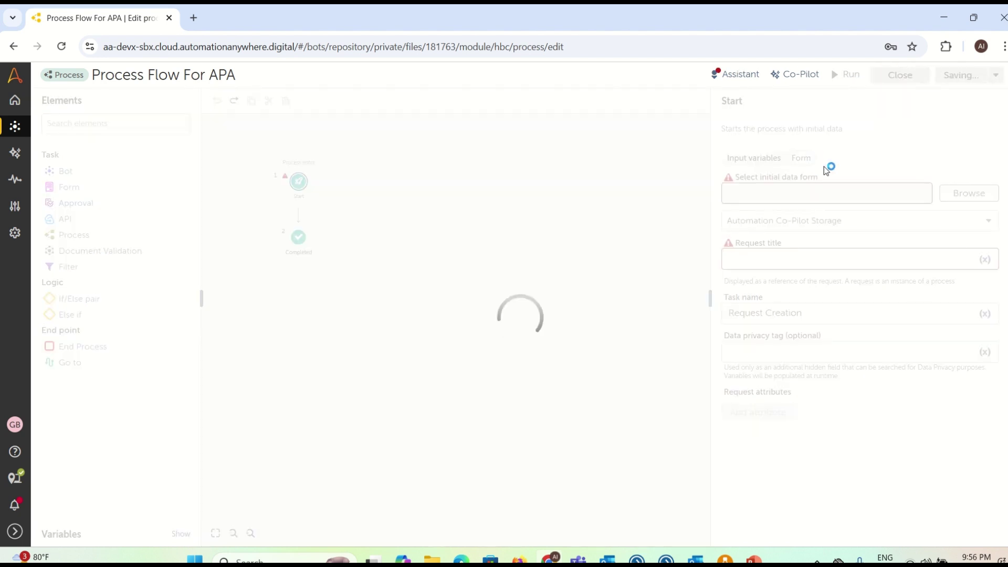
{"action": "left_click", "coordinate": [962, 194]}
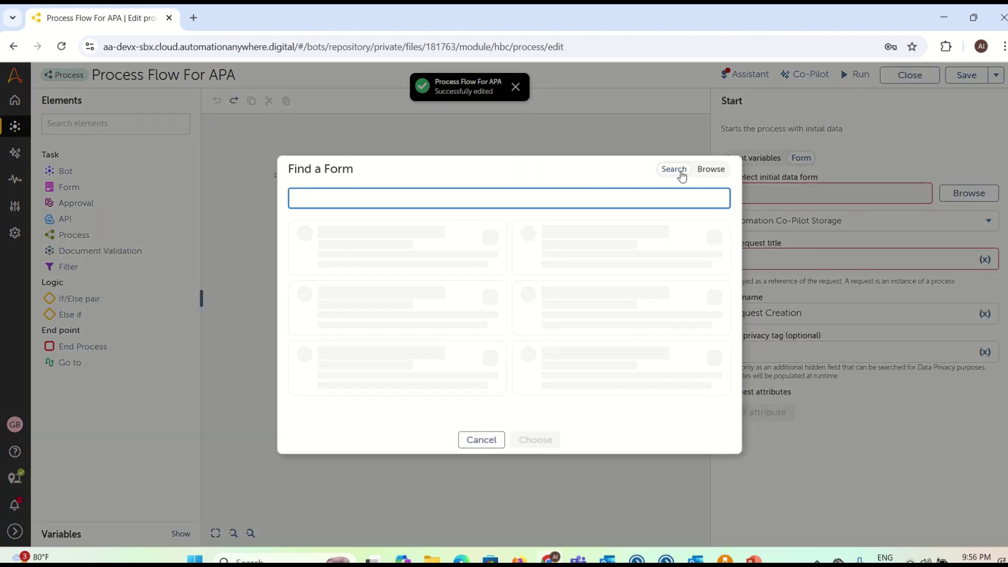
{"action": "left_click", "coordinate": [714, 169]}
{"action": "left_click", "coordinate": [506, 229]}
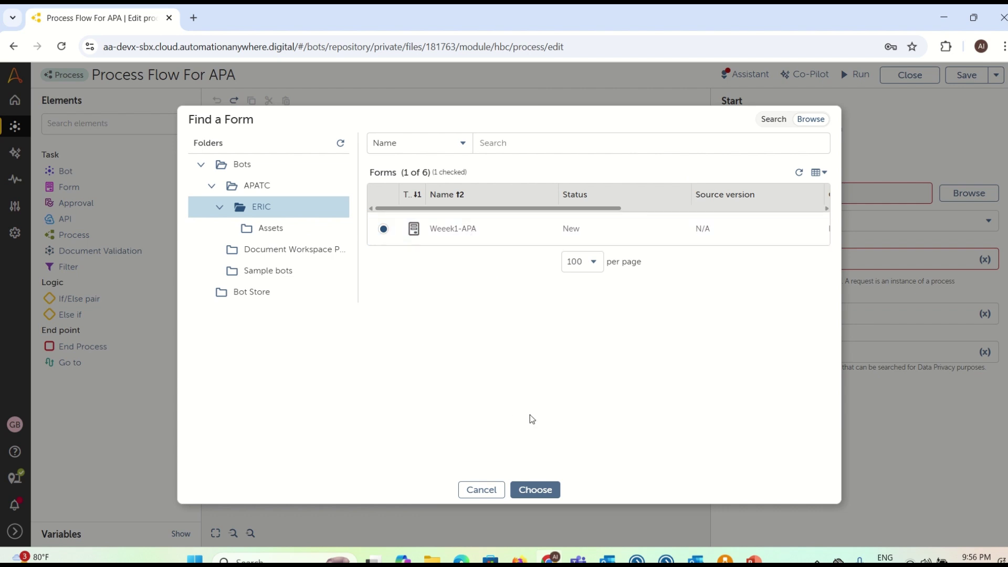
{"action": "left_click", "coordinate": [540, 490]}
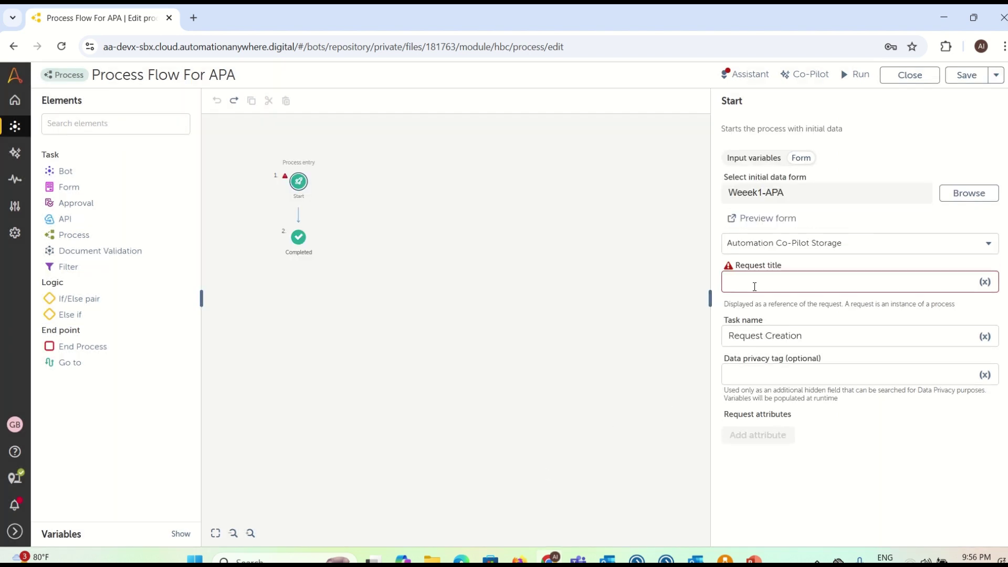
Step: Set the Start step's request title to 'Form Input'
{"action": "left_click", "coordinate": [754, 285]}
{"action": "type", "text": "For"}
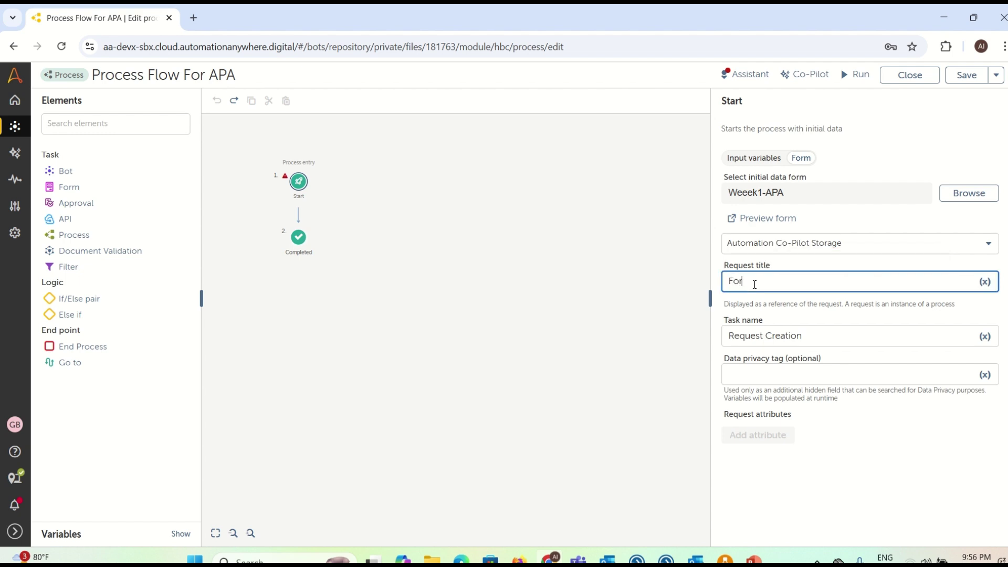
{"action": "type", "text": "m Input"}
{"action": "key", "text": "ctrl+a"}
{"action": "left_click", "coordinate": [419, 261]}
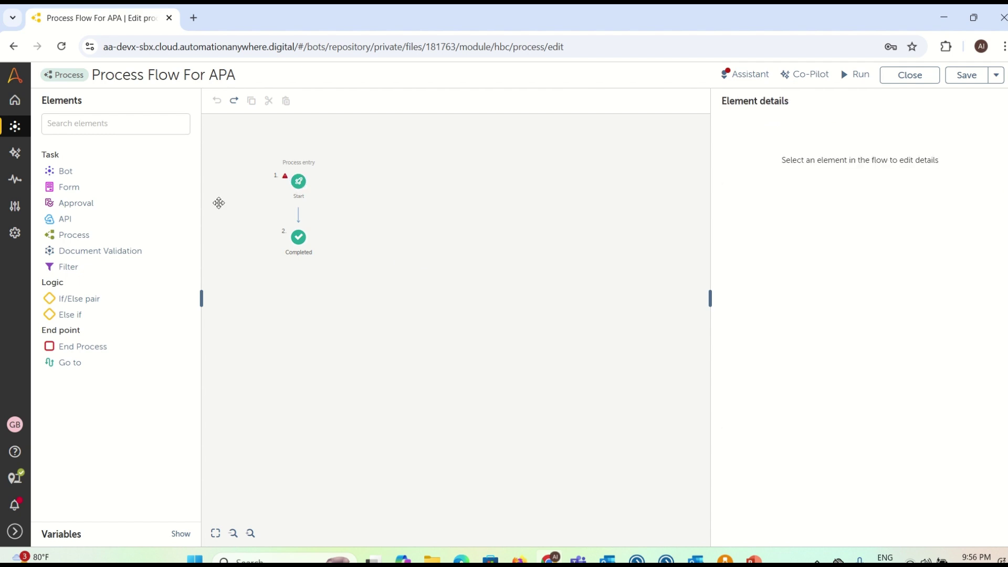
Step: Insert a Bot Task named Output_Message between Start and Completed, with matching task name
{"action": "left_click_drag", "start_coordinate": [91, 170], "coordinate": [309, 221]}
{"action": "left_click", "coordinate": [765, 172]}
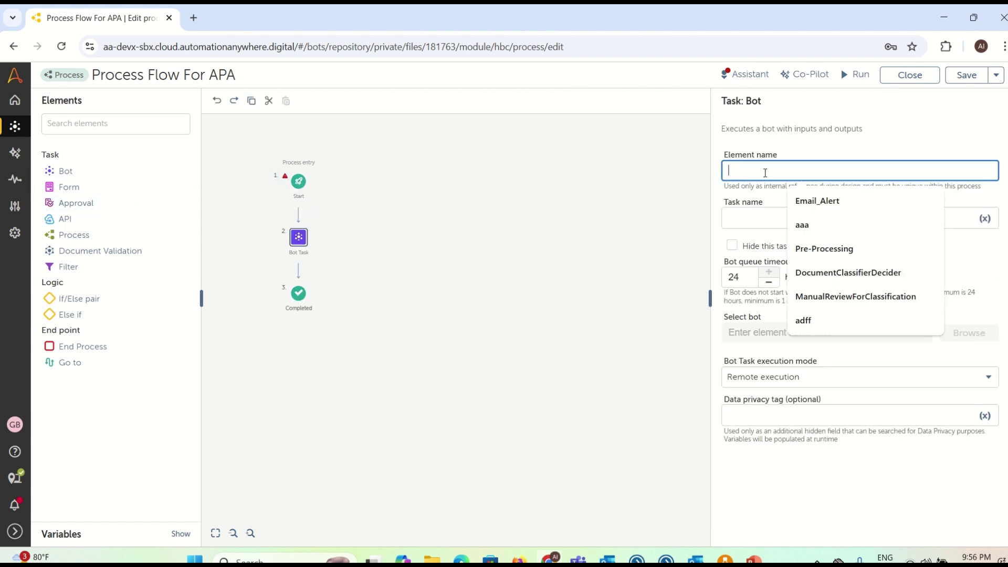
{"action": "type", "text": "Out"}
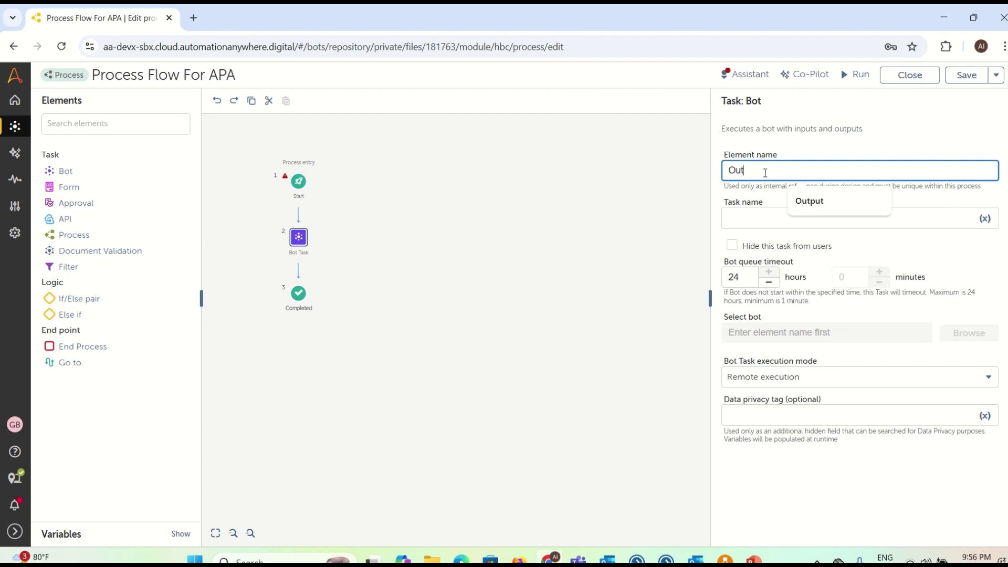
{"action": "type", "text": "put Message"}
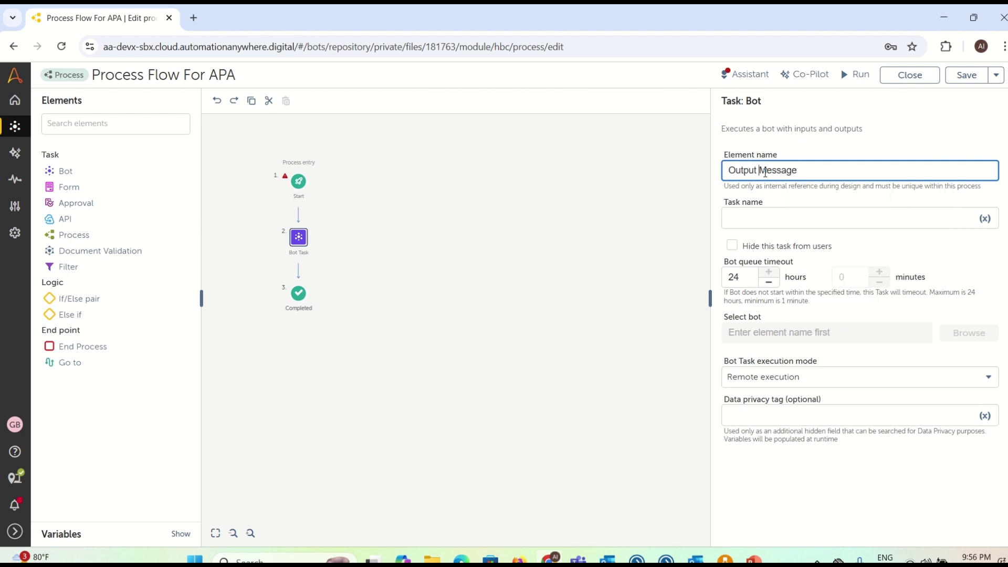
{"action": "key", "text": "BackSpace"}
{"action": "type", "text": "_"}
{"action": "key", "text": "ctrl+a"}
{"action": "key", "text": "ctrl+c"}
{"action": "left_click", "coordinate": [754, 213]}
{"action": "key", "text": "ctrl+v"}
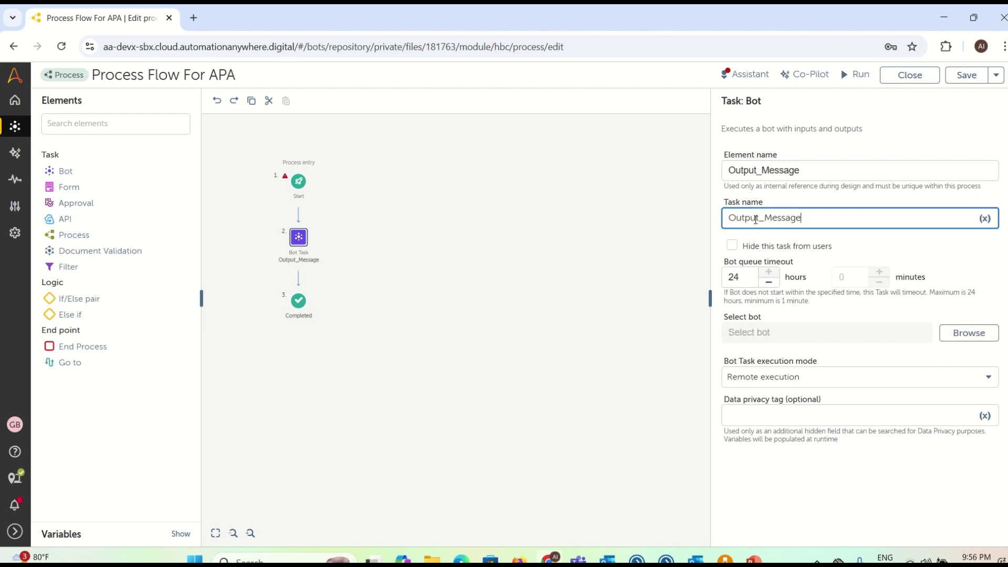
Step: Assign TaskBot For Message to the bot task and enable its UserName input
{"action": "left_click", "coordinate": [968, 333]}
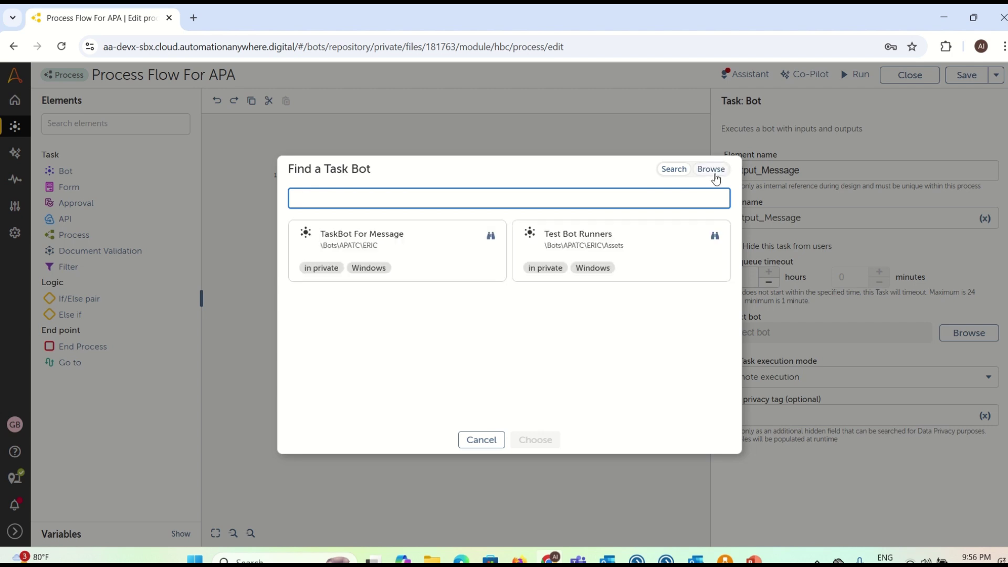
{"action": "left_click", "coordinate": [712, 171]}
{"action": "left_click", "coordinate": [475, 243]}
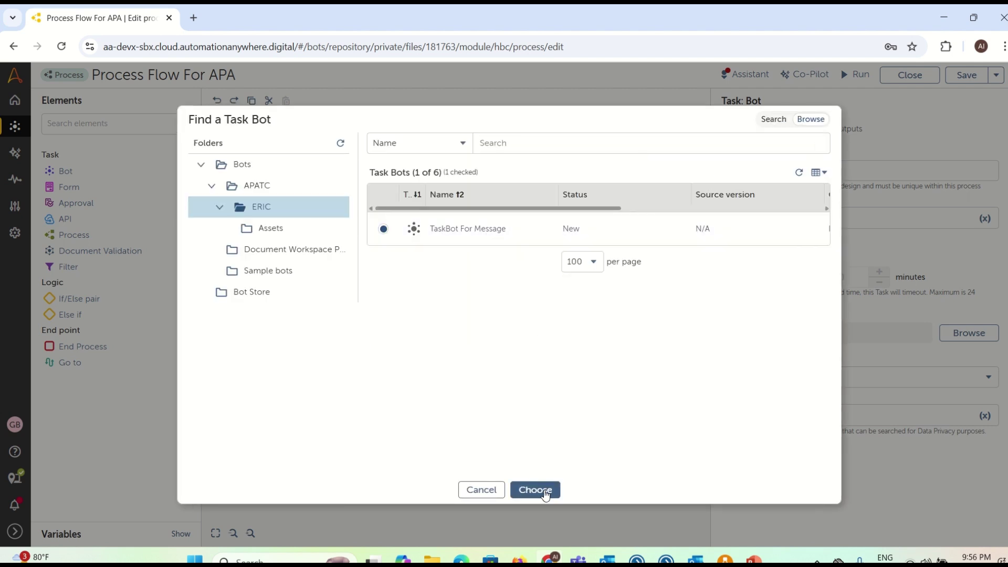
{"action": "left_click", "coordinate": [536, 489]}
{"action": "scroll", "coordinate": [857, 439], "scroll_direction": "down", "scroll_amount": 2}
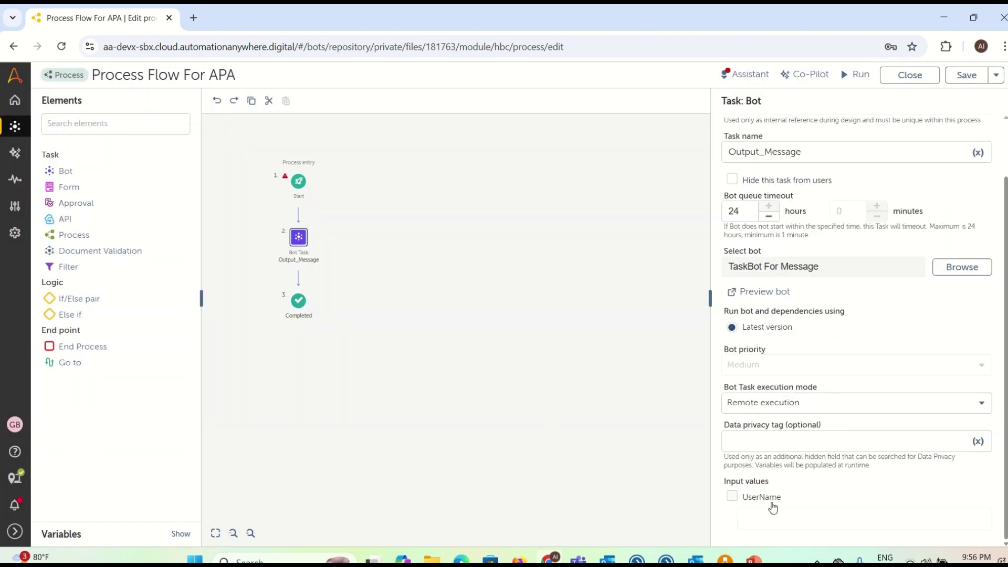
{"action": "left_click", "coordinate": [770, 503]}
{"action": "left_click", "coordinate": [767, 518]}
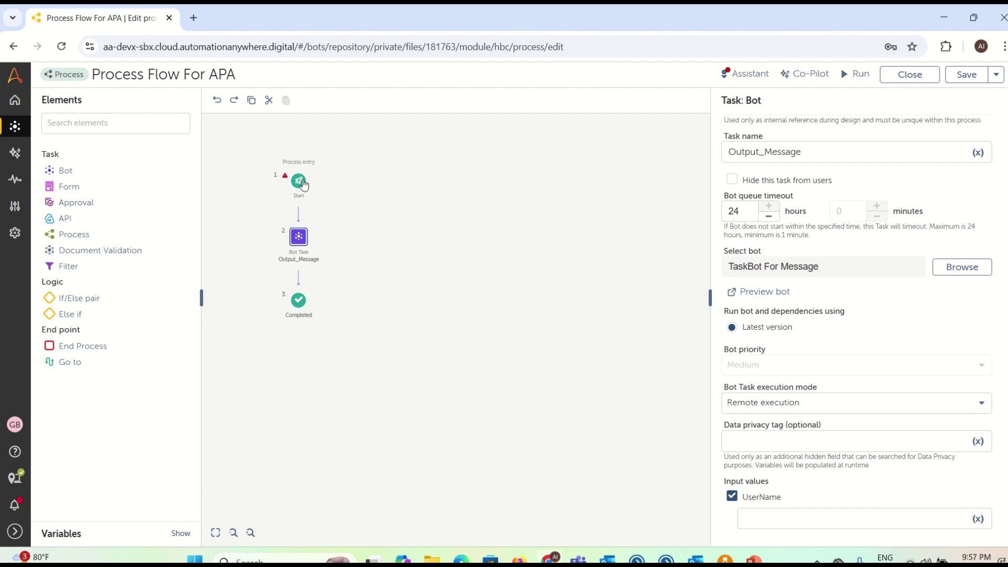
Step: Check the Weeek1-APA form name on the Start step, then return to Output_Message settings
{"action": "left_click", "coordinate": [300, 181]}
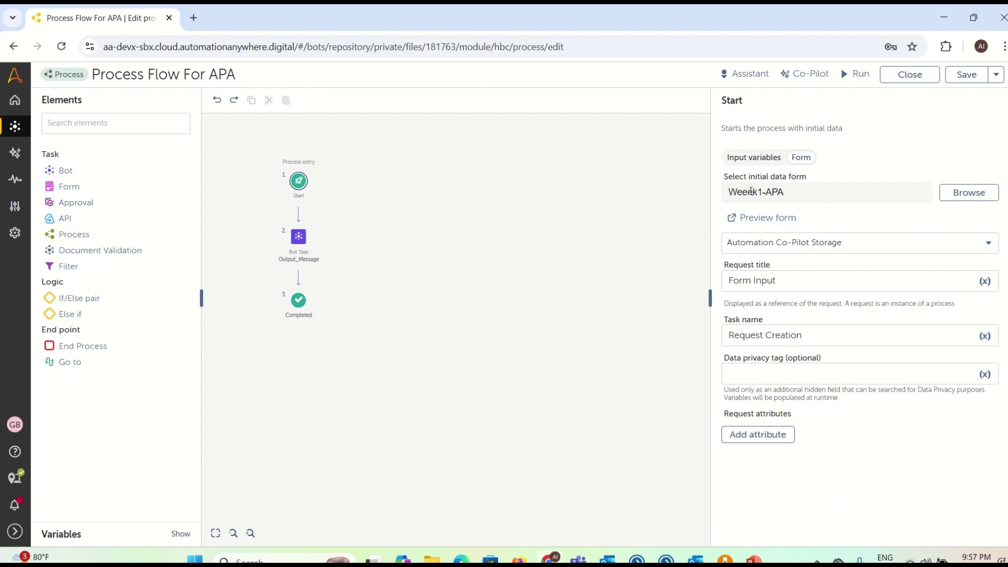
{"action": "left_click_drag", "start_coordinate": [729, 191], "coordinate": [791, 196]}
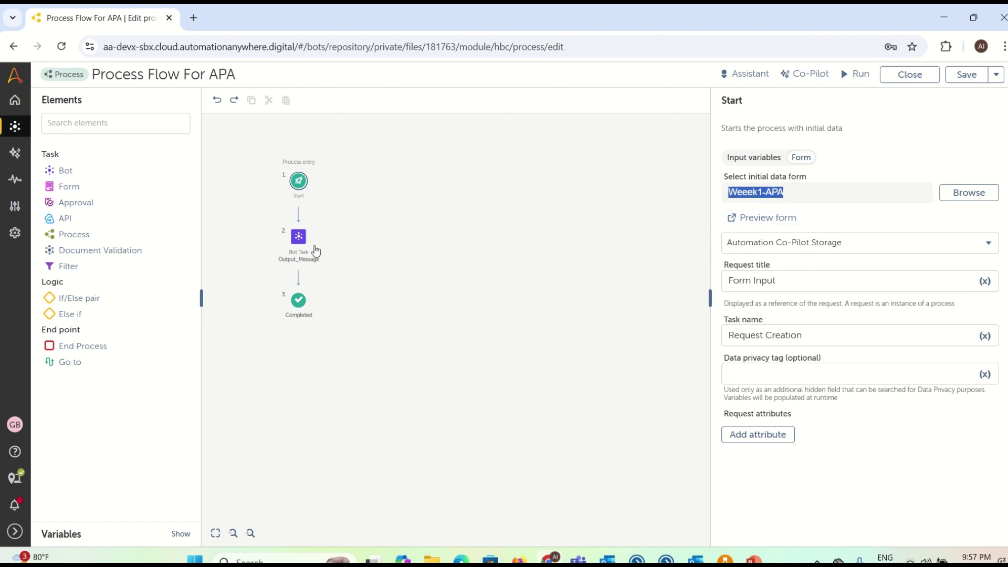
{"action": "left_click", "coordinate": [298, 237]}
{"action": "scroll", "coordinate": [823, 455], "scroll_direction": "down", "scroll_amount": 2}
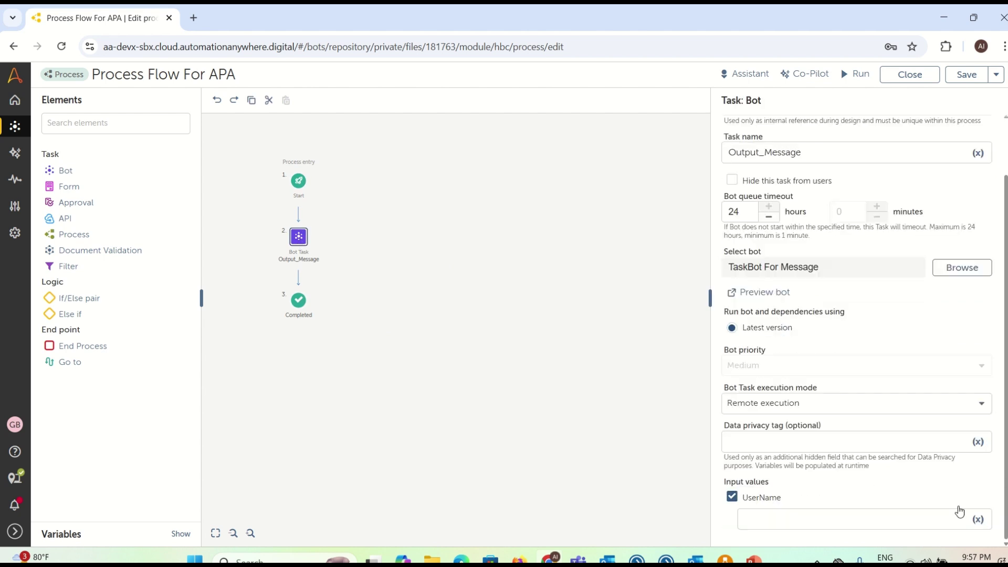
Step: Map UserName to the Request field Please Enter Your Name ($input[TextArea0]$) and save the process
{"action": "left_click", "coordinate": [979, 519]}
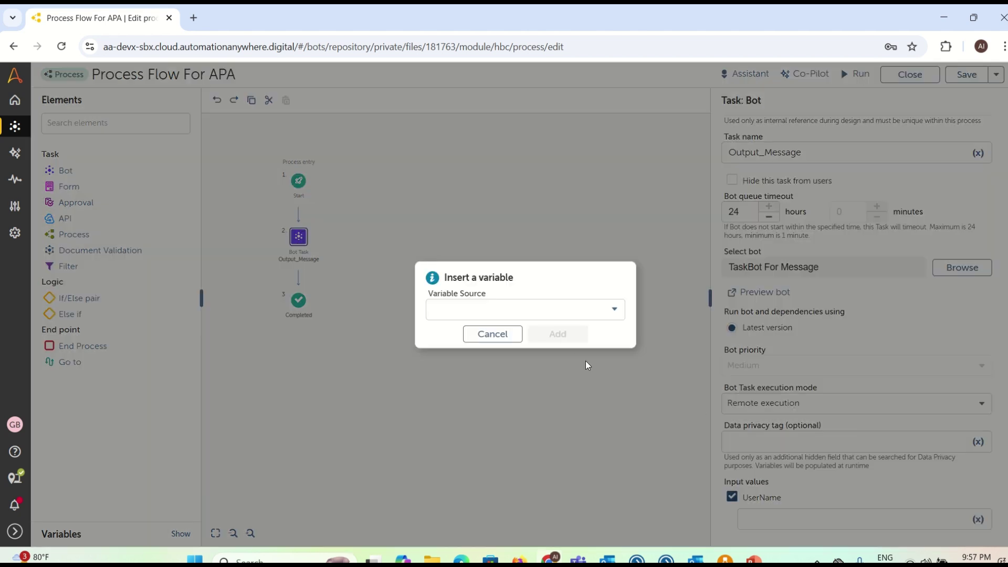
{"action": "left_click", "coordinate": [547, 313]}
{"action": "left_click", "coordinate": [457, 398]}
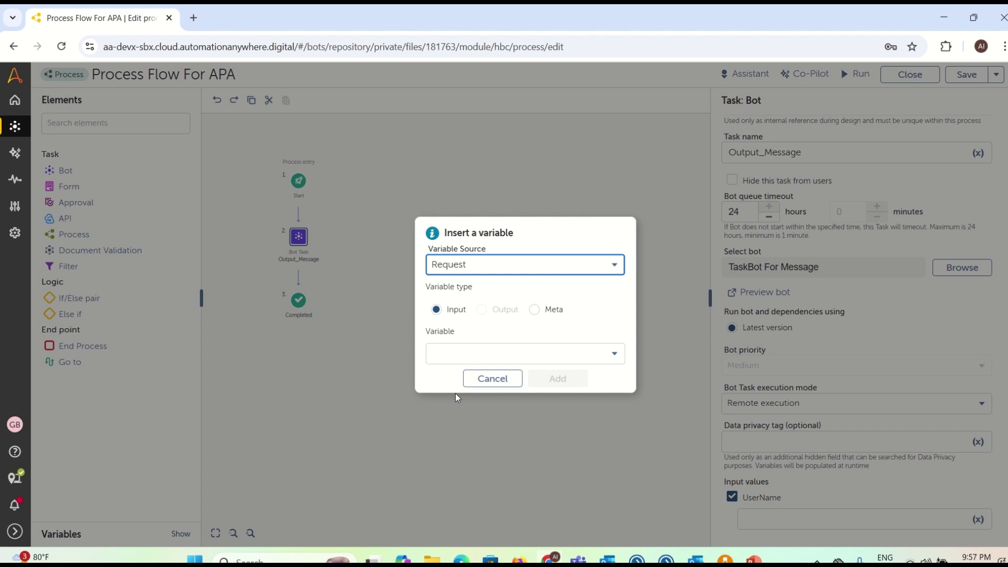
{"action": "left_click", "coordinate": [461, 361]}
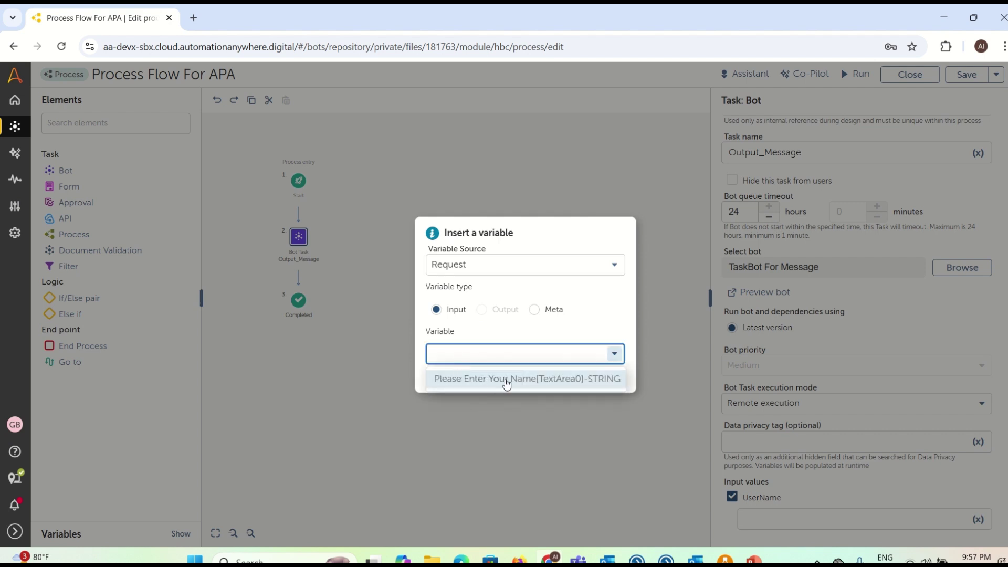
{"action": "left_click", "coordinate": [538, 379]}
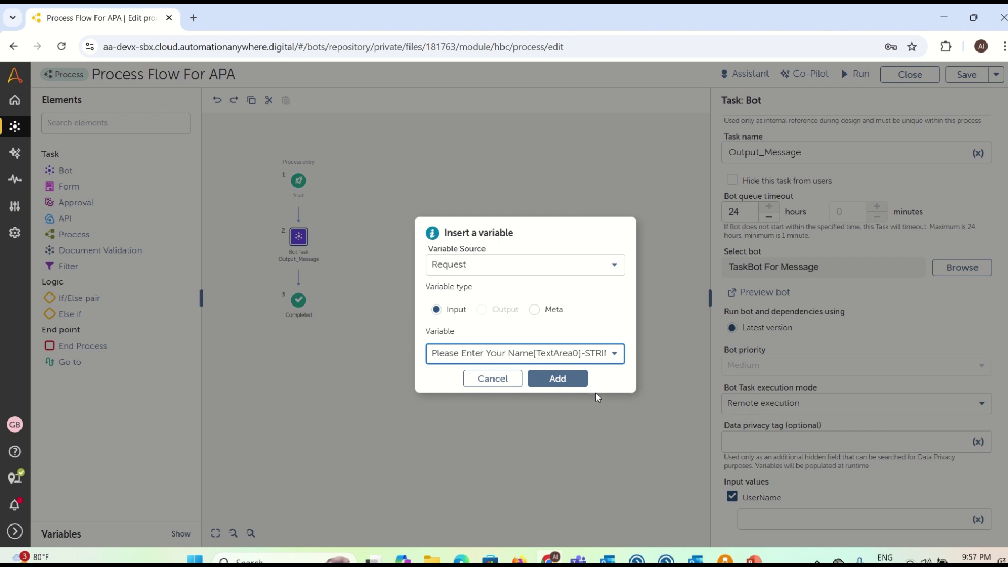
{"action": "left_click", "coordinate": [558, 379]}
{"action": "left_click", "coordinate": [966, 74]}
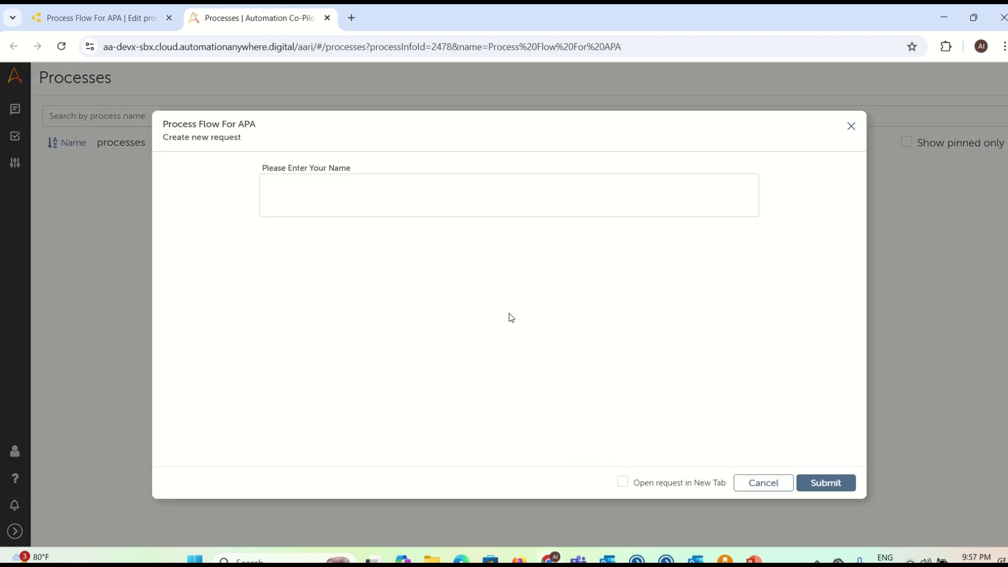
Step: Submit a Form Input request with a name and close the bot's message showing it
{"action": "left_click", "coordinate": [420, 198]}
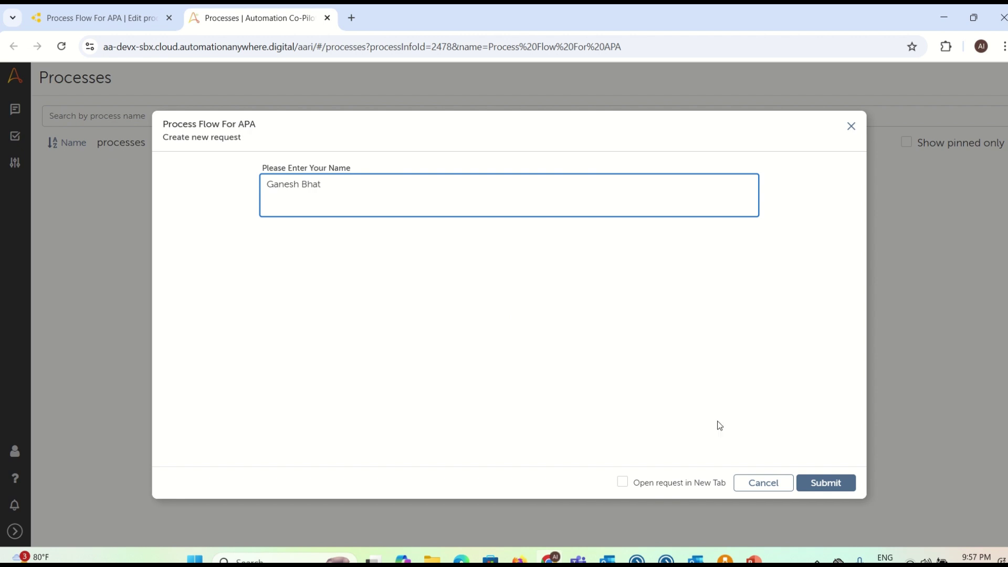
{"action": "left_click", "coordinate": [825, 482]}
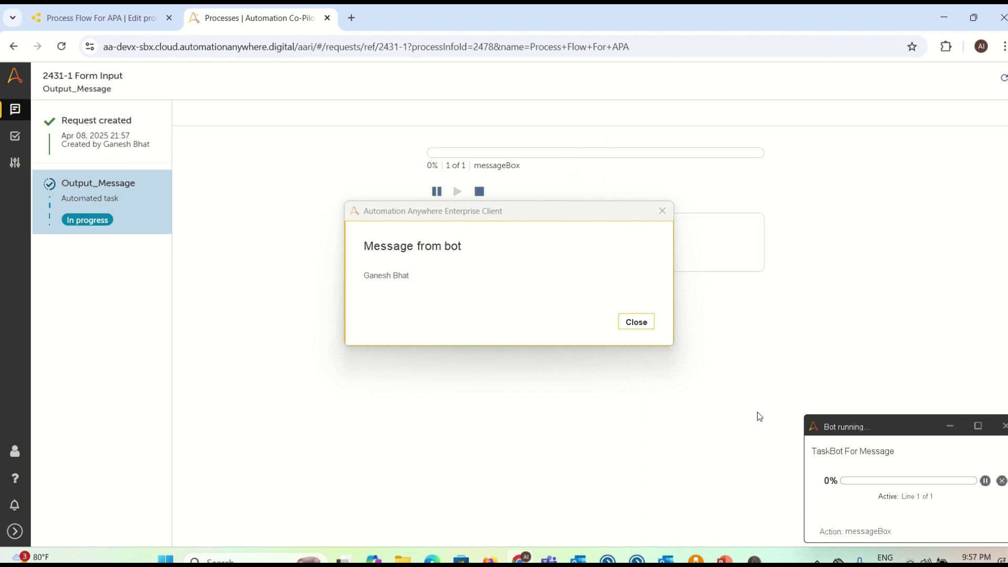
{"action": "left_click", "coordinate": [637, 322]}
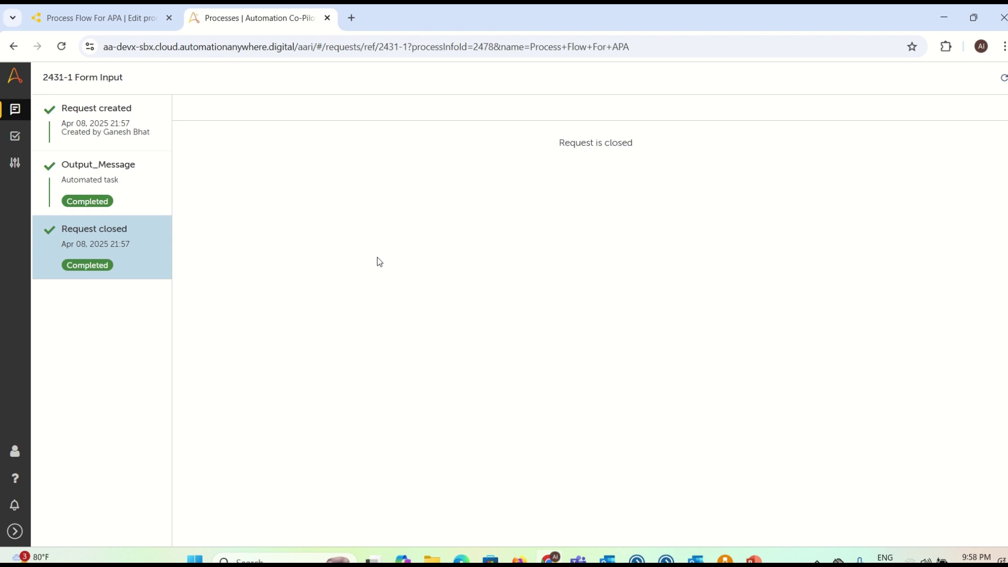
{"action": "left_click", "coordinate": [103, 21]}
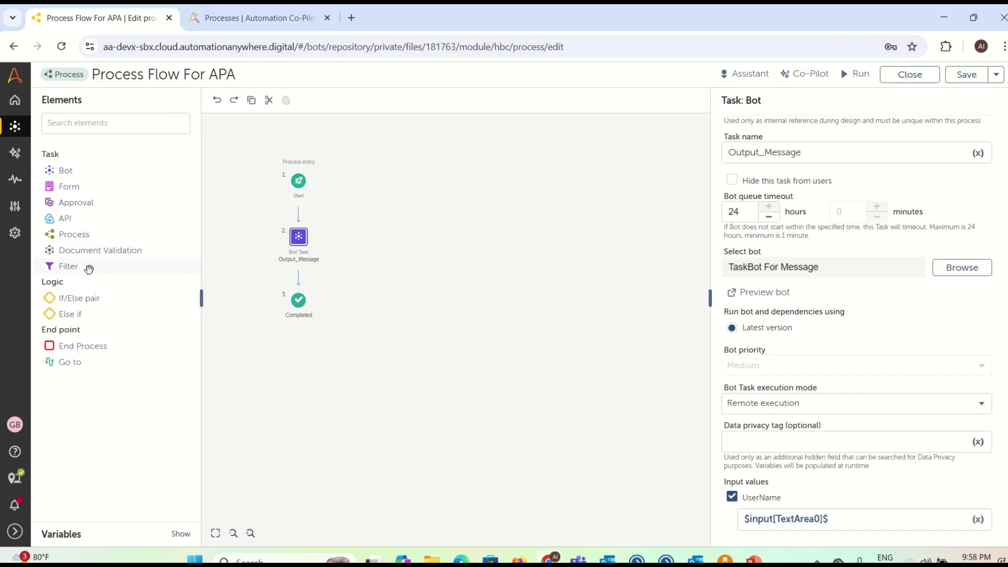
Step: Close the Process Flow For APA editor to return to the ERIC private folder
{"action": "left_click_drag", "start_coordinate": [79, 202], "coordinate": [307, 268]}
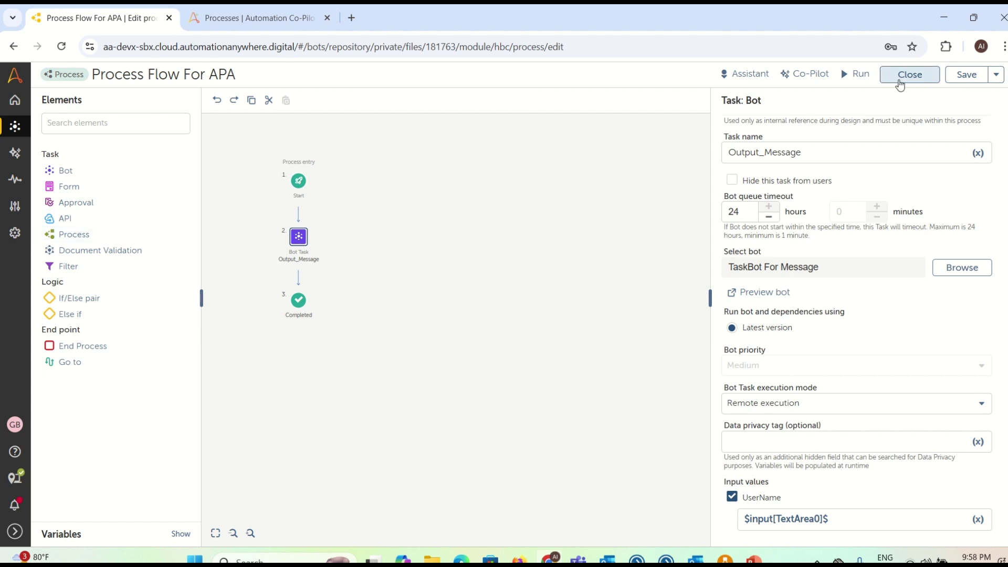
{"action": "left_click", "coordinate": [902, 78]}
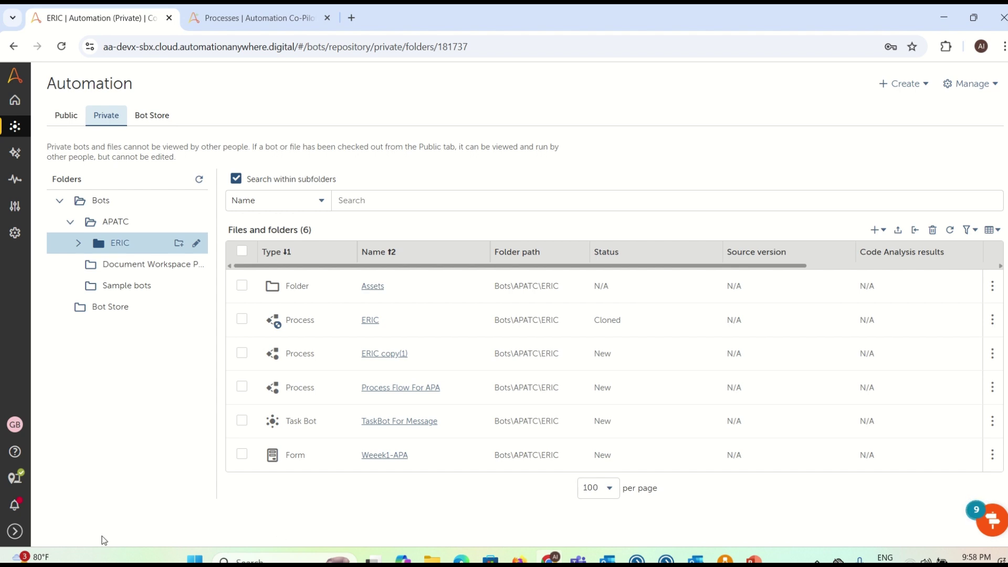
Step: Open AI > Governance from the expanded sidebar to view the 24-hour prompt log
{"action": "left_click", "coordinate": [15, 531]}
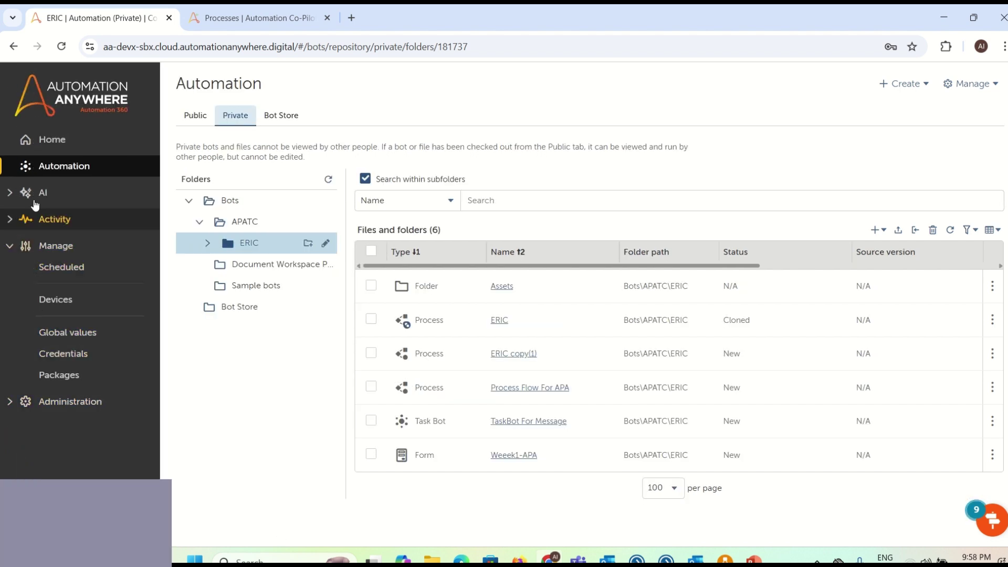
{"action": "left_click", "coordinate": [36, 200]}
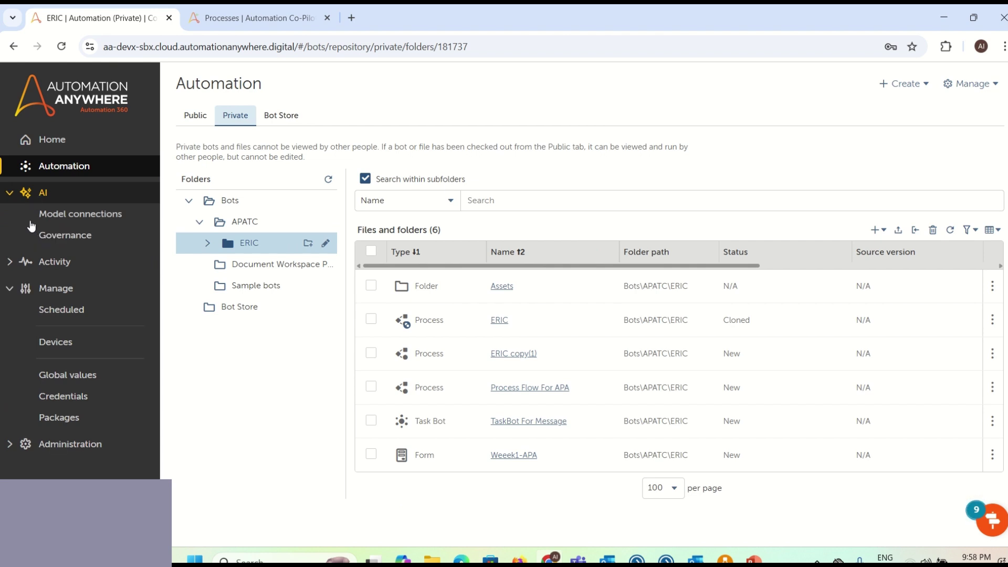
{"action": "left_click", "coordinate": [73, 234]}
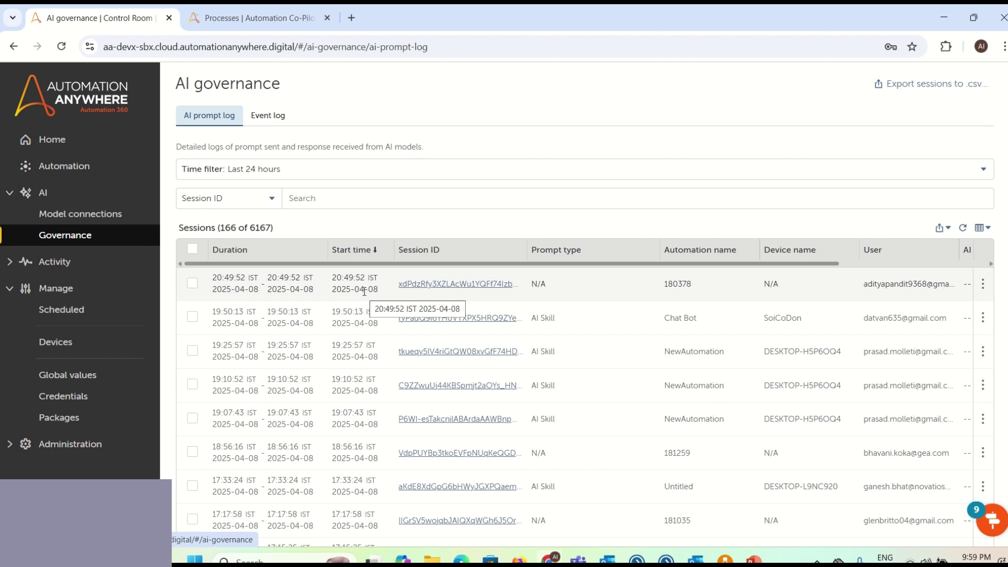
Step: Go to AI > Model connections and reload its list of Azure OpenAI connections
{"action": "left_click", "coordinate": [65, 219]}
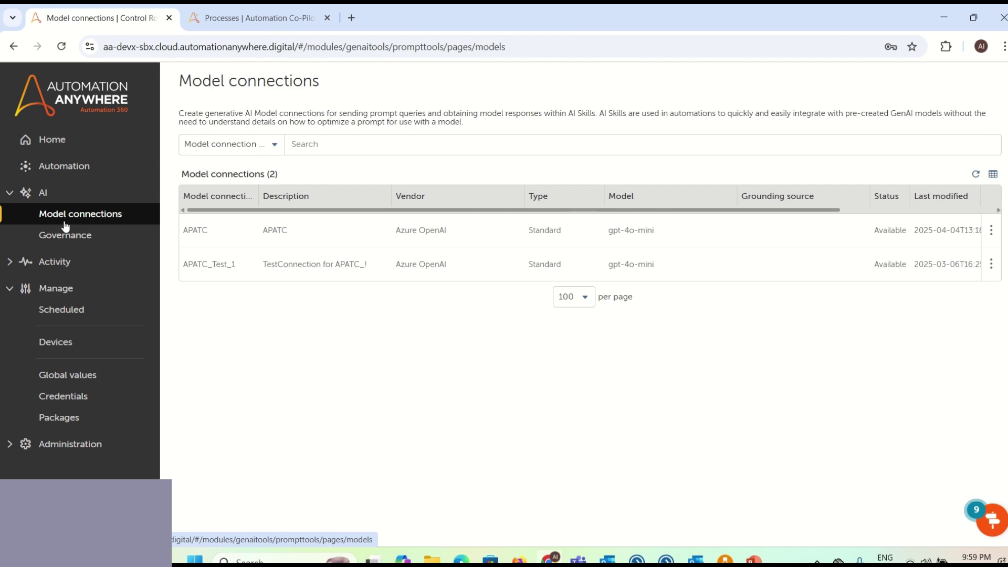
{"action": "left_click", "coordinate": [65, 229]}
{"action": "left_click", "coordinate": [107, 219]}
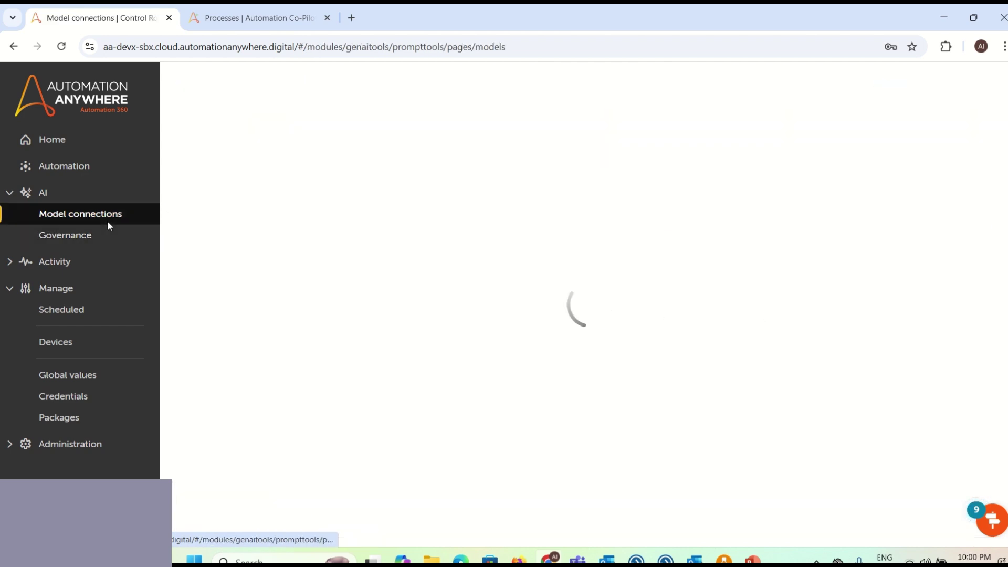